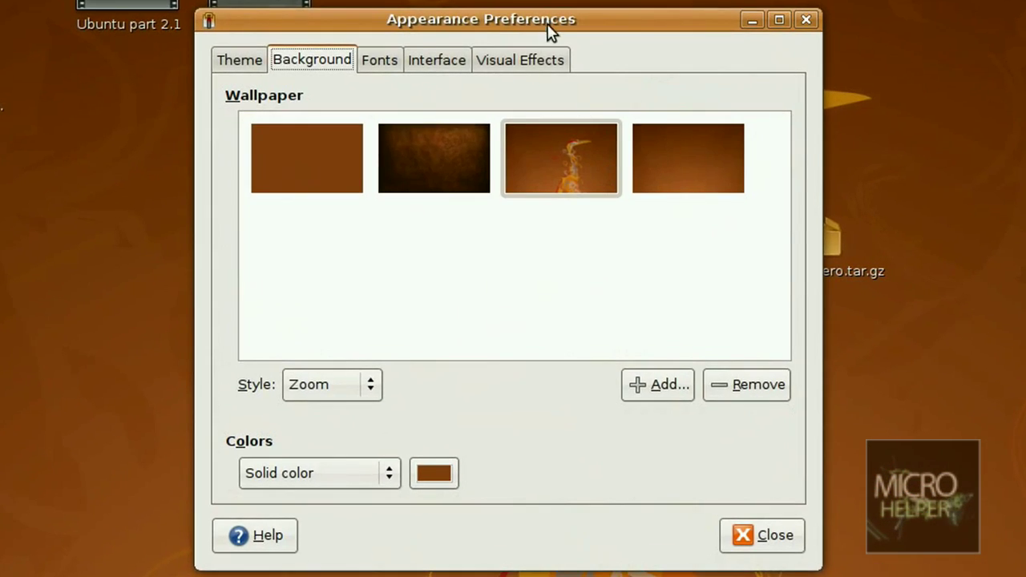
Step: Show the installed themes, move Appearance Preferences aside, and extract 57352-aero.tar.gz onto the desktop
left_click_drag(548, 25, 211, 41)
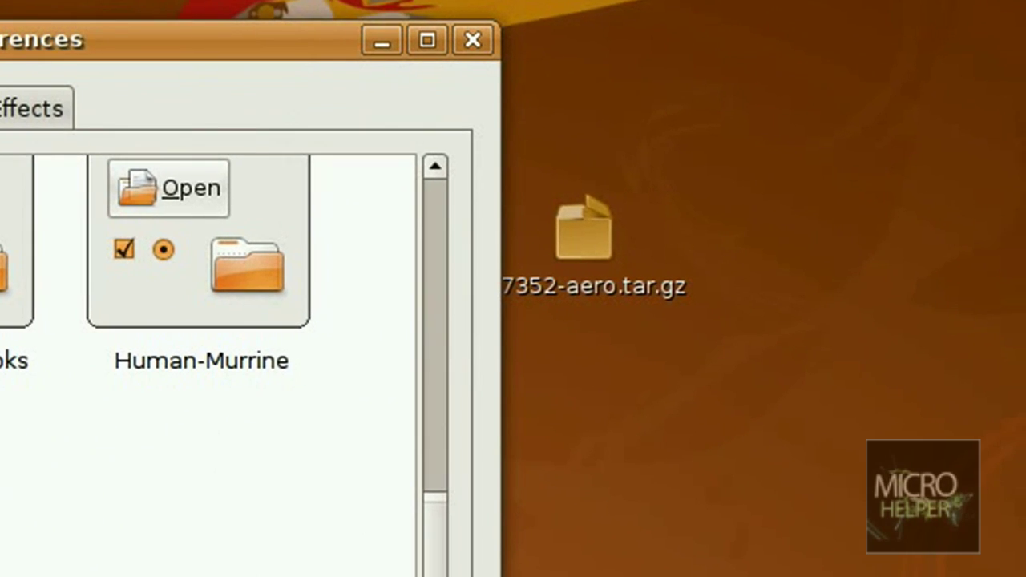
left_click_drag(222, 39, 85, 43)
left_click(562, 286)
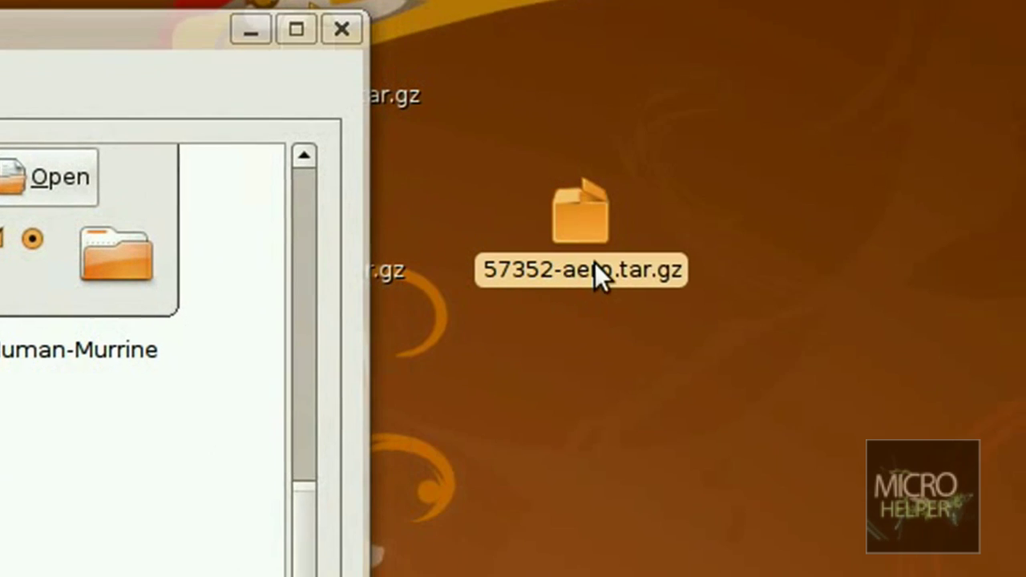
right_click(603, 291)
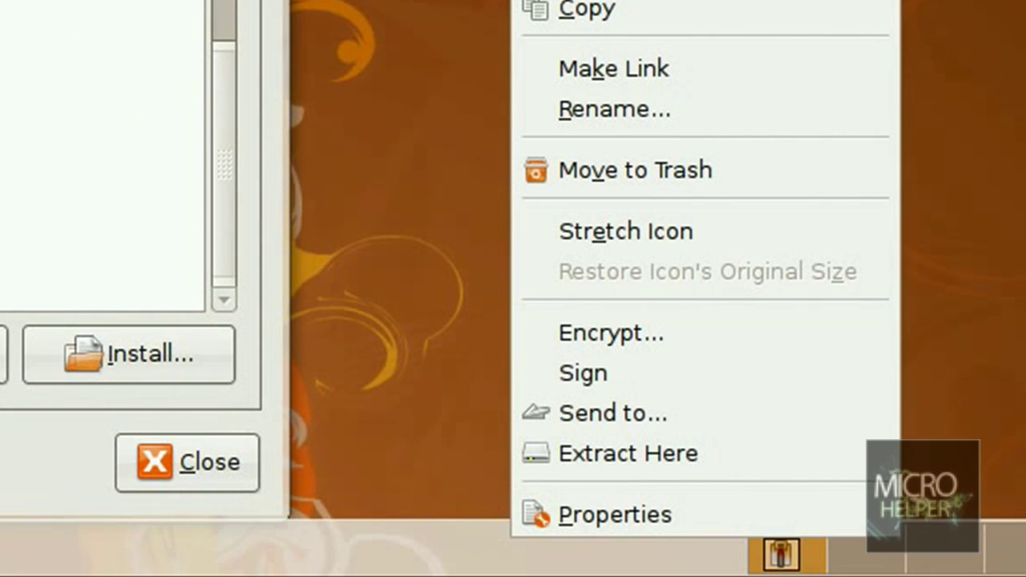
left_click(448, 398)
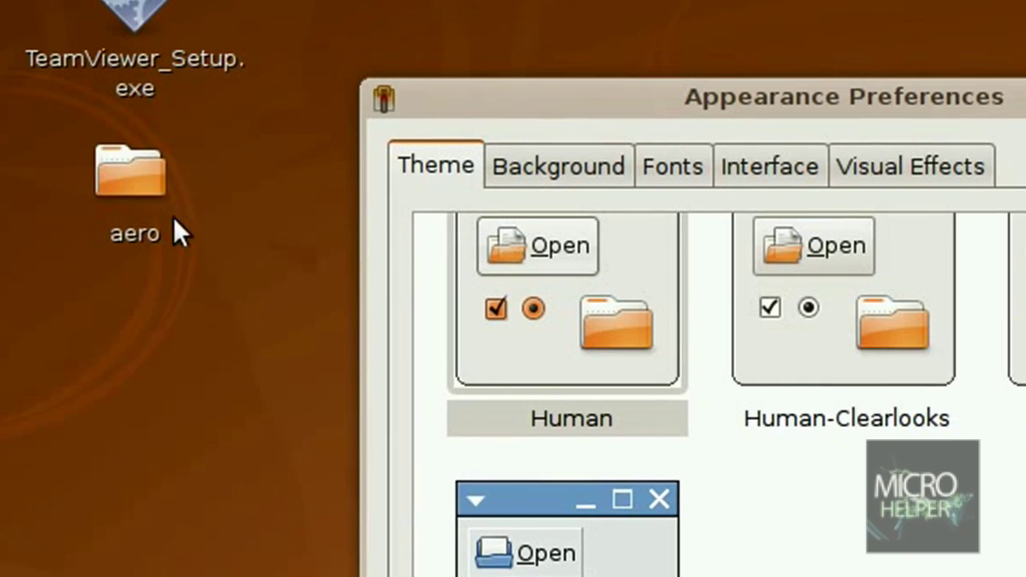
Step: Open the extracted aero folder and move its window so the theme list stays reachable beside it
left_click_drag(43, 165, 42, 205)
double_click(130, 205)
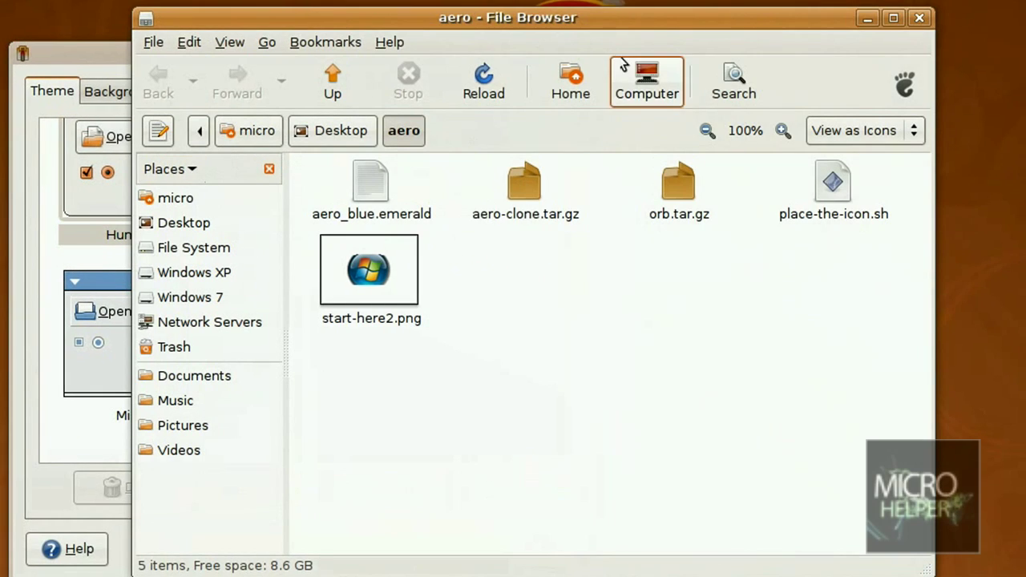
left_click_drag(506, 11, 636, 52)
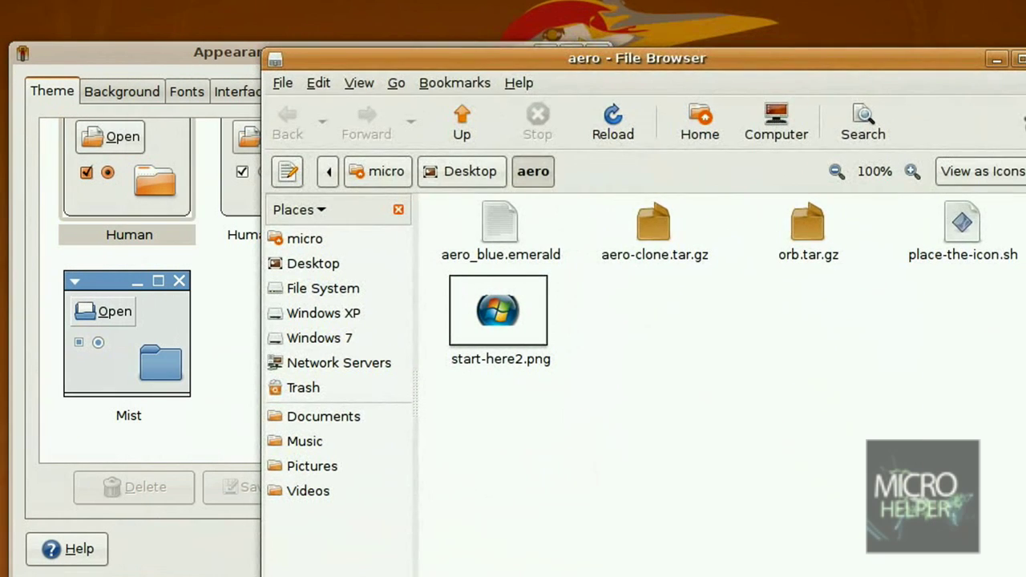
Step: Install aero-clone.tar.gz from the aero folder as a desktop theme and apply the new theme
mouse_move(653, 221)
left_mouse_down()
mouse_move(142, 317)
mouse_move(206, 307)
mouse_move(218, 322)
left_mouse_up()
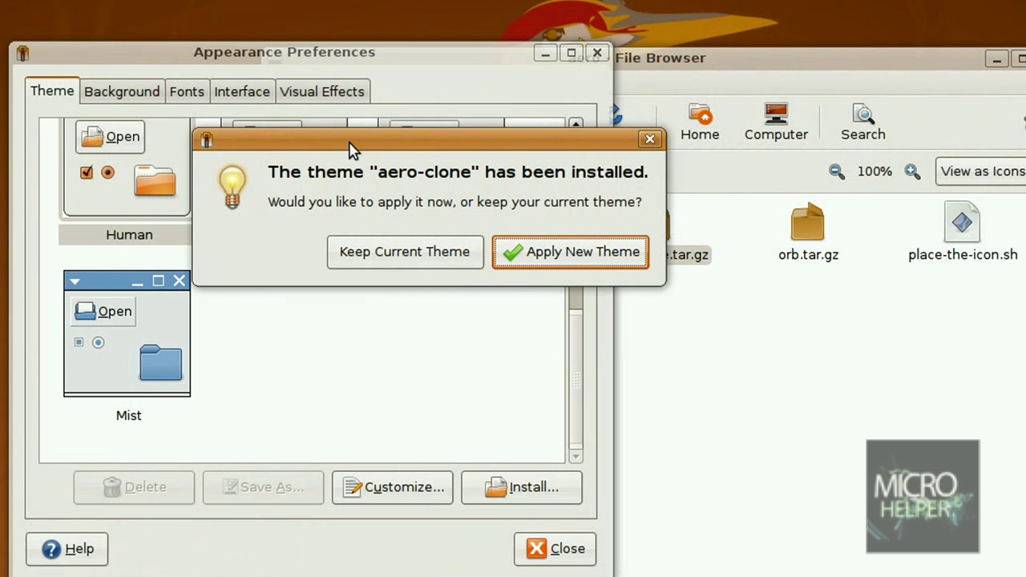
left_click_drag(351, 147, 199, 147)
left_click_drag(703, 63, 761, 458)
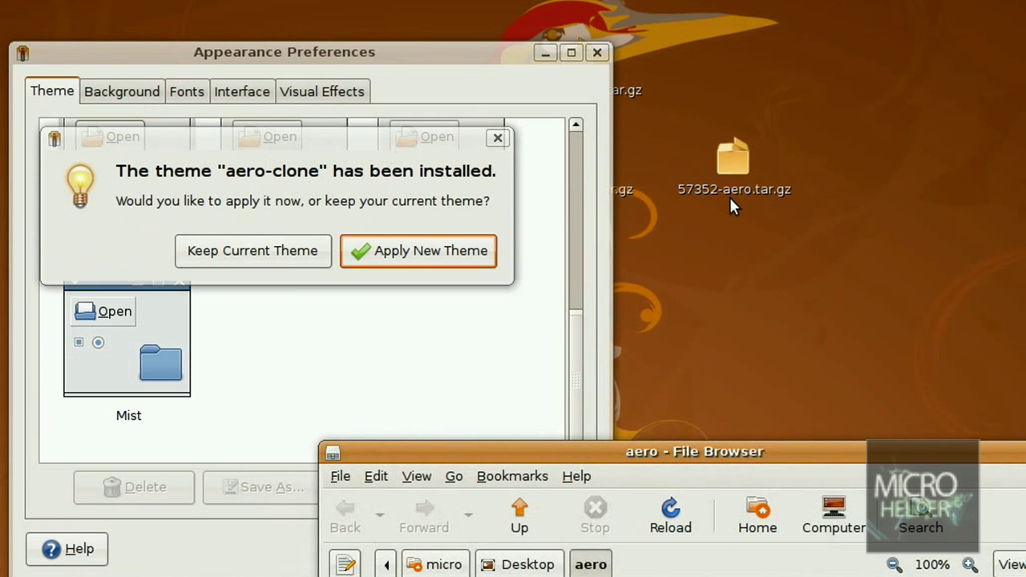
left_click_drag(671, 454, 627, 0)
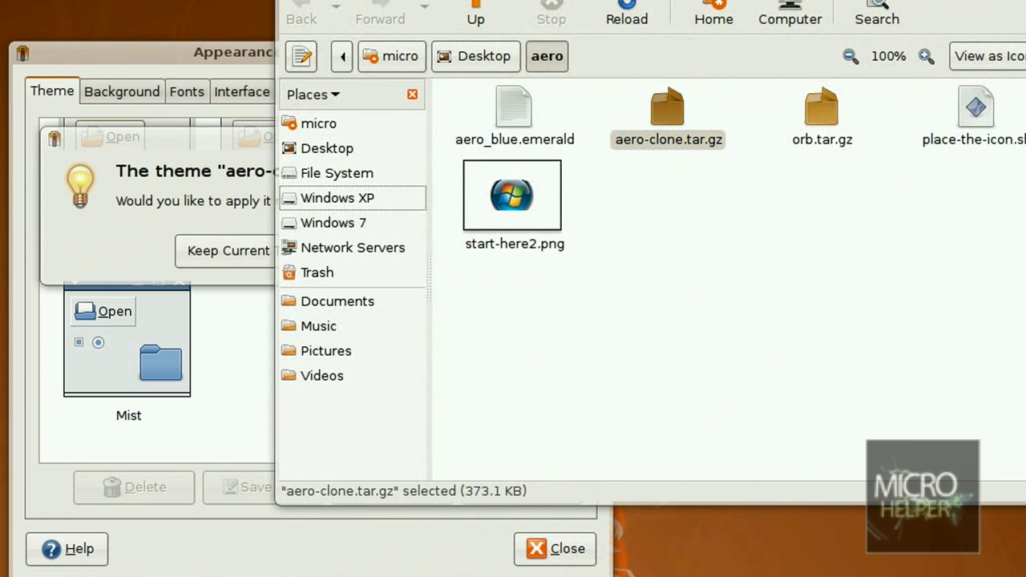
left_click(664, 110)
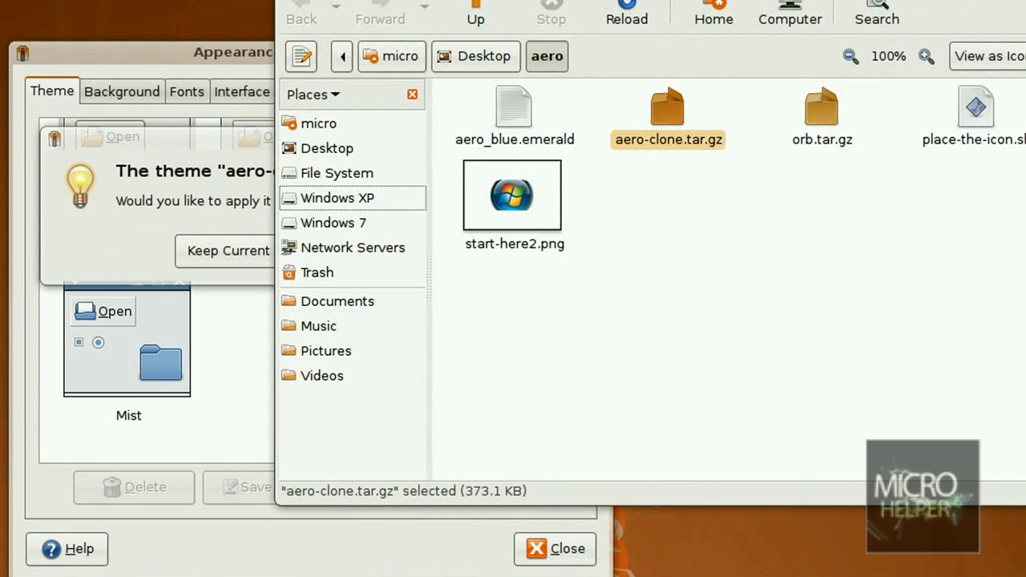
left_click(158, 62)
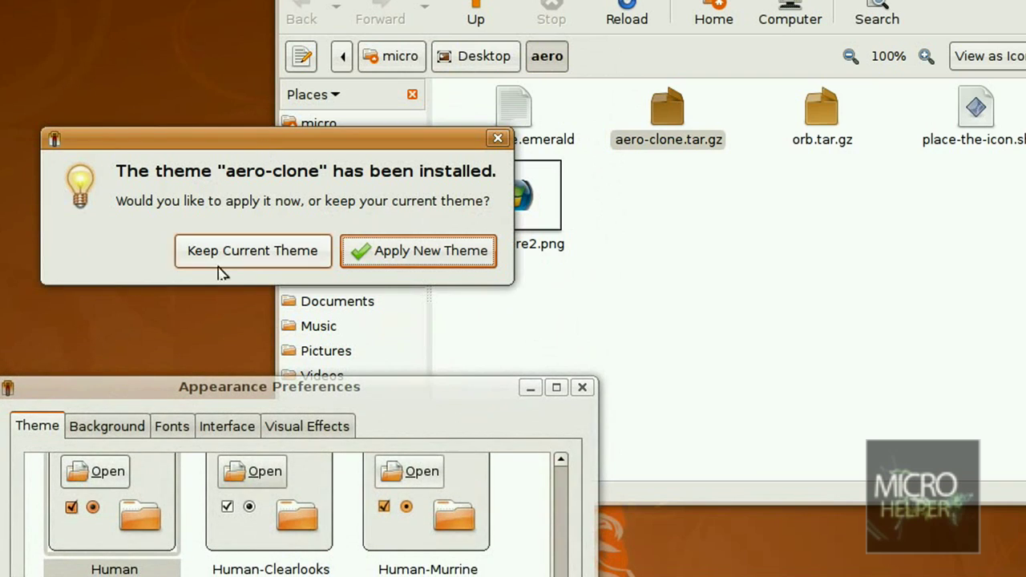
left_click(401, 262)
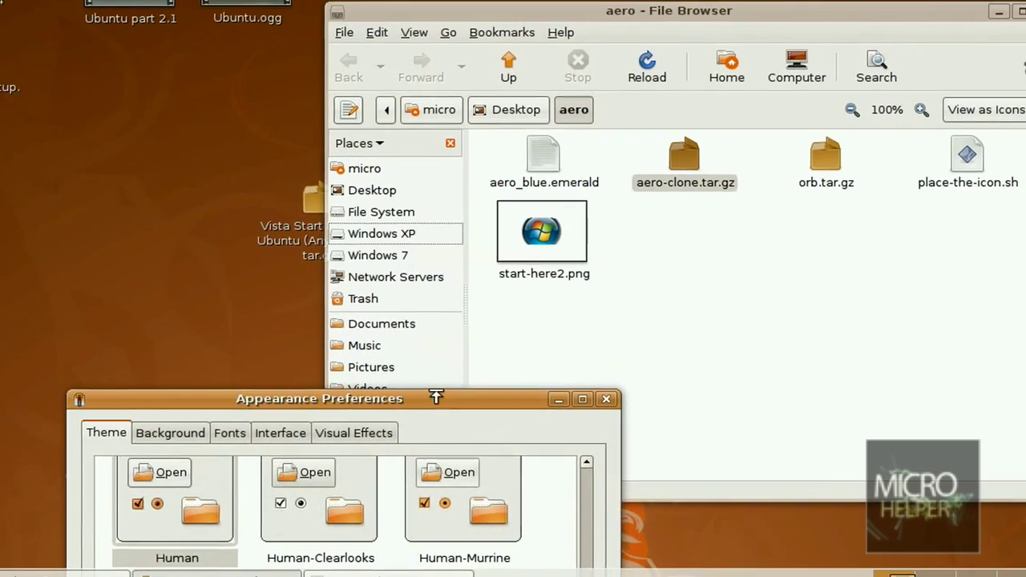
Step: Examine how the applied theme looks on the desktop's panels, system menu and windows
left_click_drag(397, 383, 446, 135)
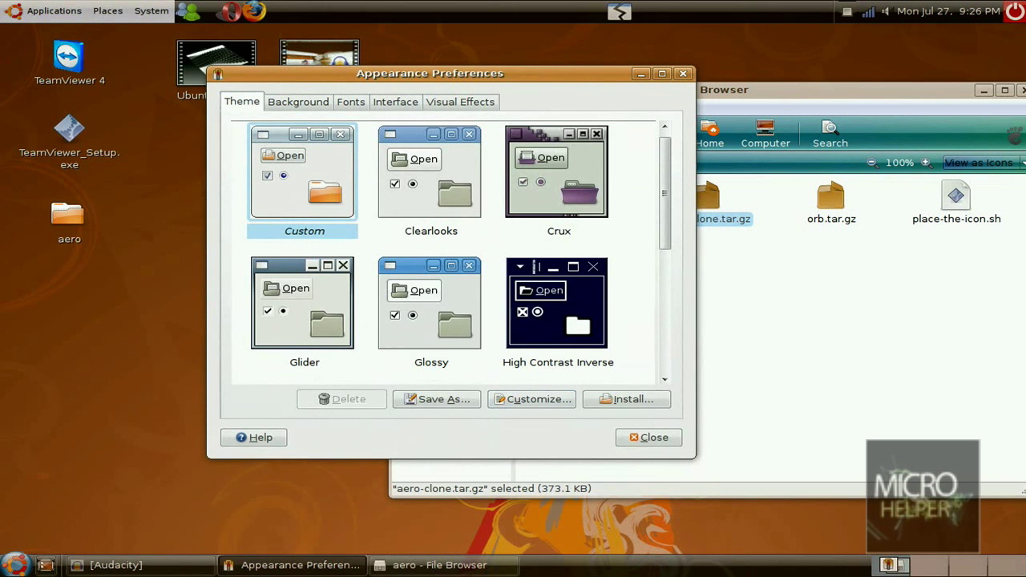
left_click(9, 4)
mouse_move(133, 4)
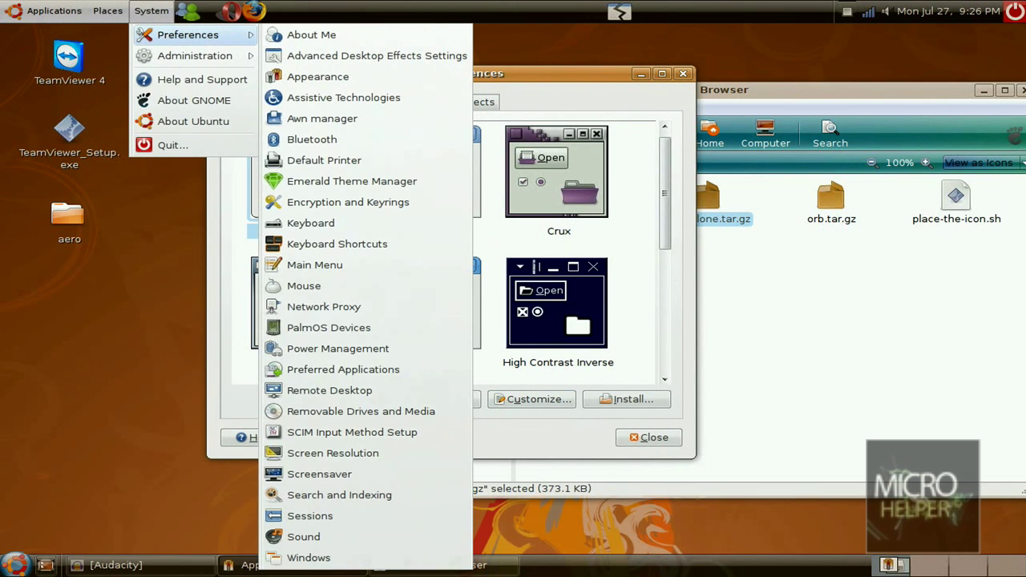
left_click(448, 7)
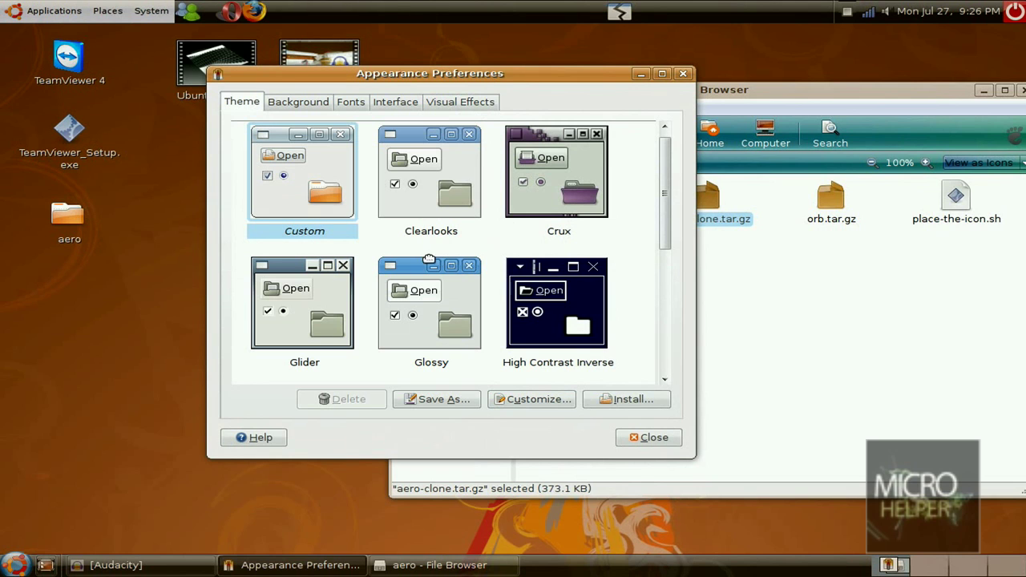
left_click(14, 566)
left_click(750, 337)
left_click_drag(795, 93, 664, 120)
Step: Save the current custom theme as "Windows Vista Theme" and find it in the theme list
left_click(552, 86)
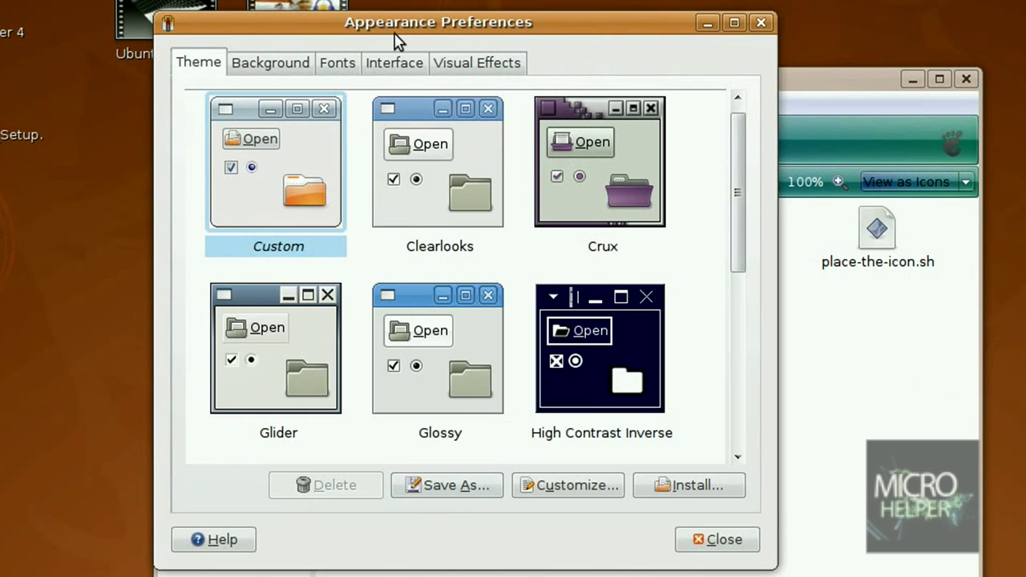
left_click(446, 486)
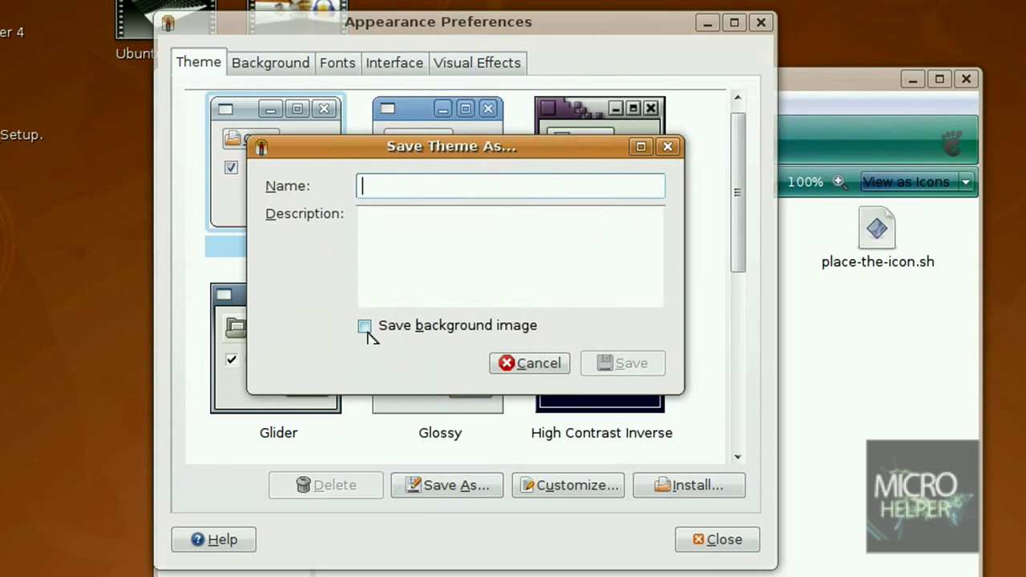
type("Wind")
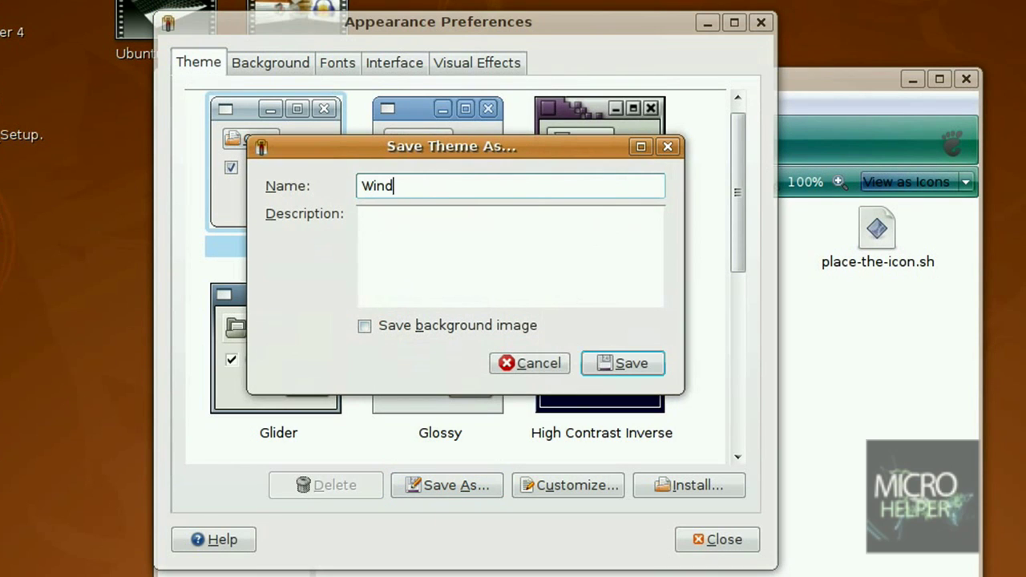
type("ows Vista Theme")
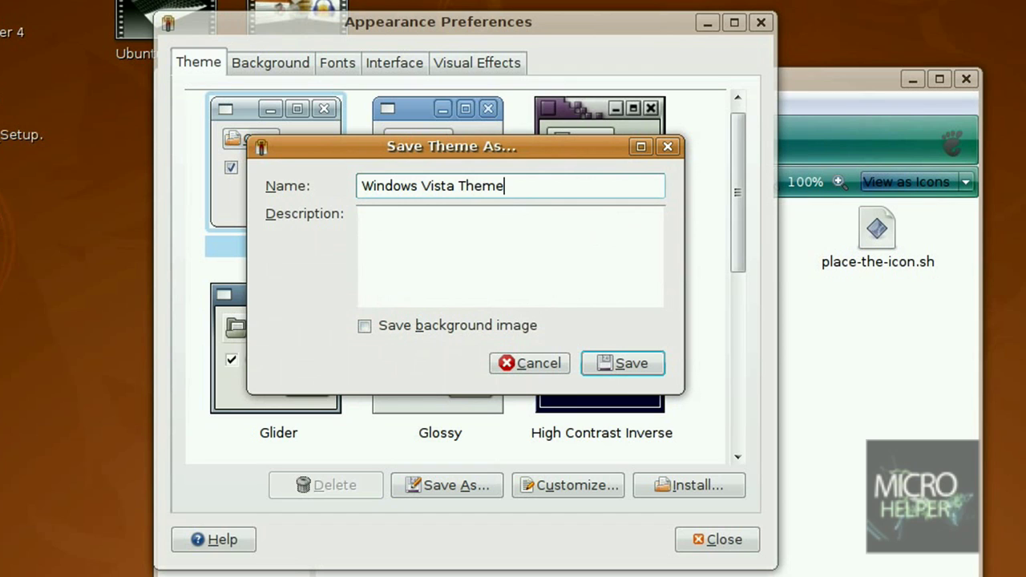
left_click(654, 363)
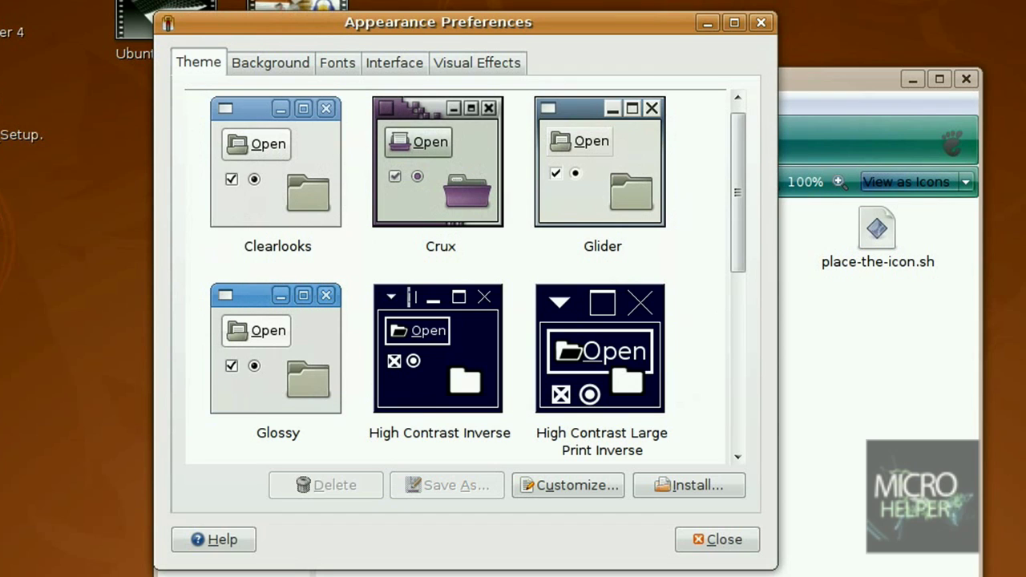
left_click_drag(735, 157, 752, 380)
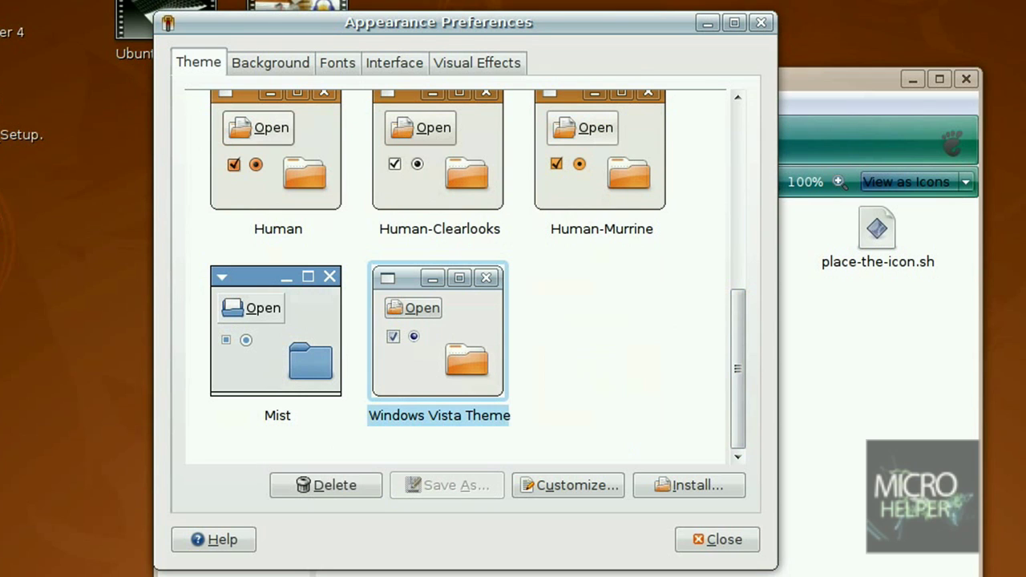
Step: Close the aero folder window and Appearance Preferences to clear the desktop
left_click_drag(586, 23, 855, 74)
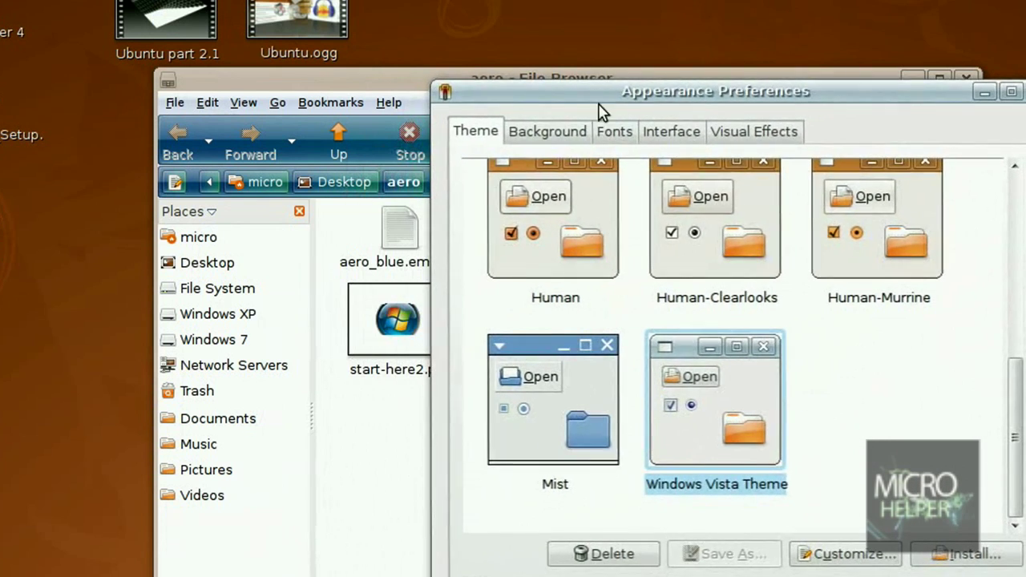
left_click(227, 84)
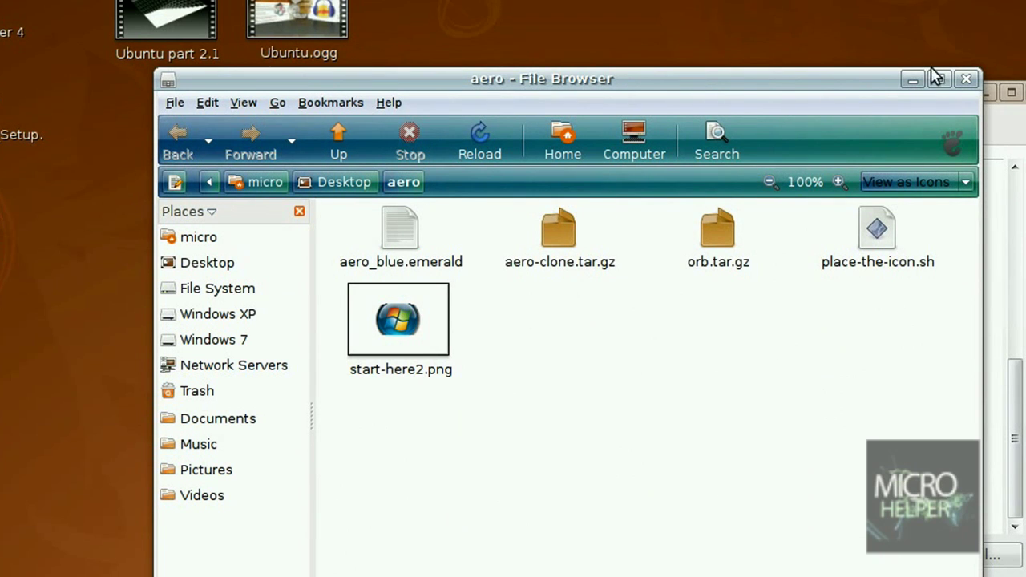
left_click_drag(923, 73, 726, 14)
left_click(880, 131)
left_click(458, 13)
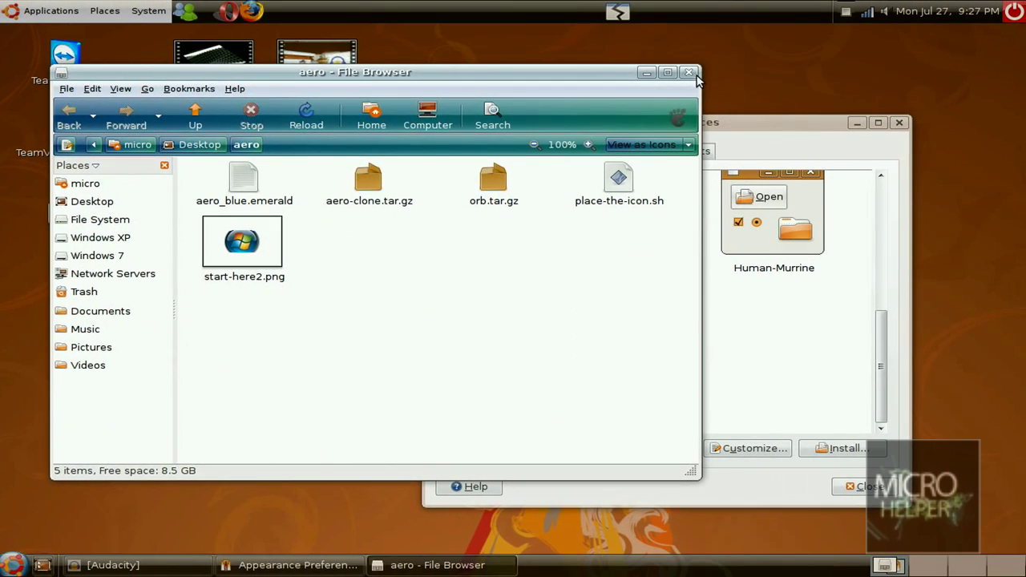
left_click(688, 72)
left_click_drag(664, 127, 496, 83)
left_click(731, 77)
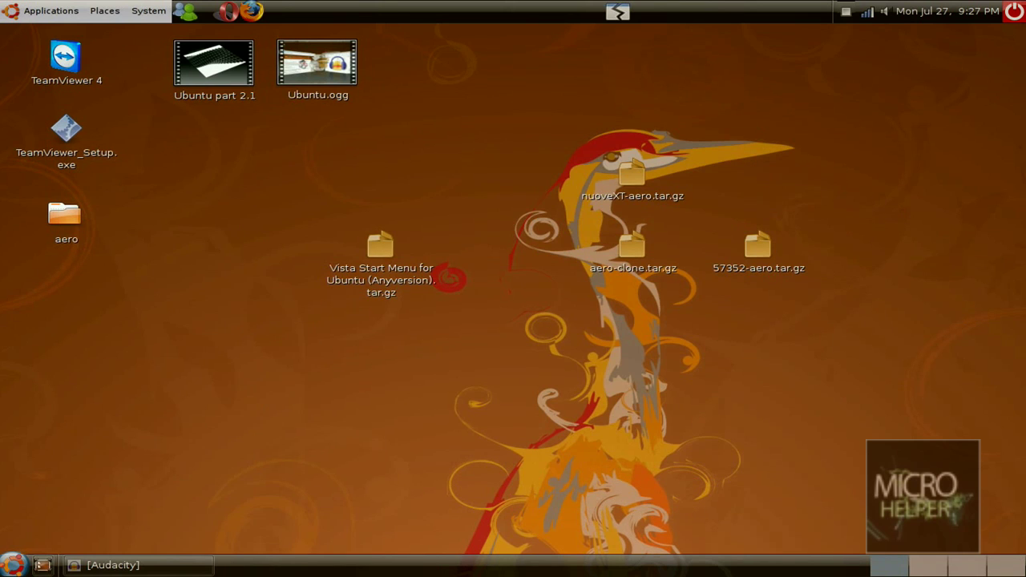
Step: Place the aero folder beneath 57352-aero.tar.gz on the desktop and open it
left_click(64, 215)
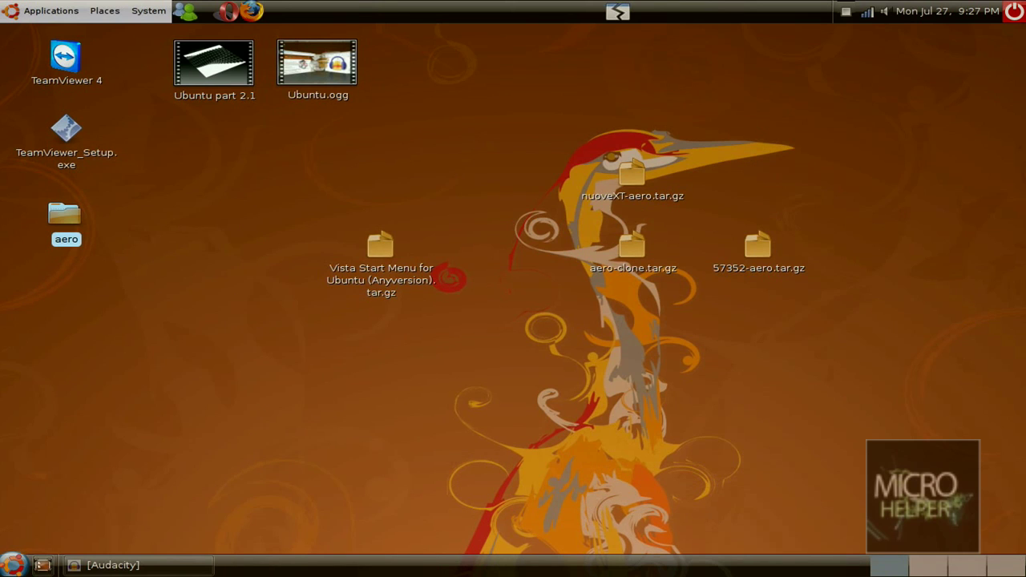
left_click_drag(65, 215, 757, 316)
left_click(586, 368)
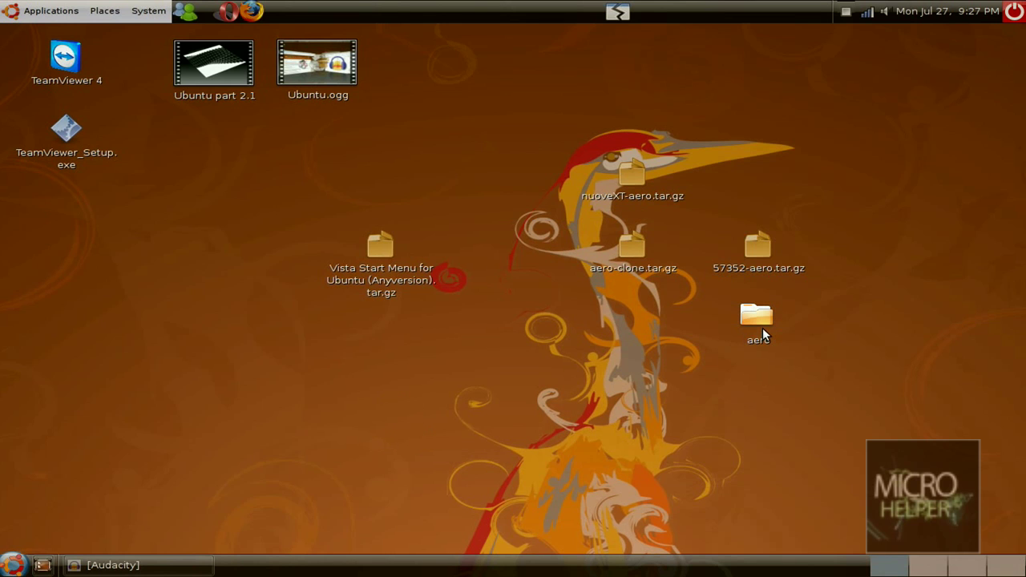
double_click(763, 327)
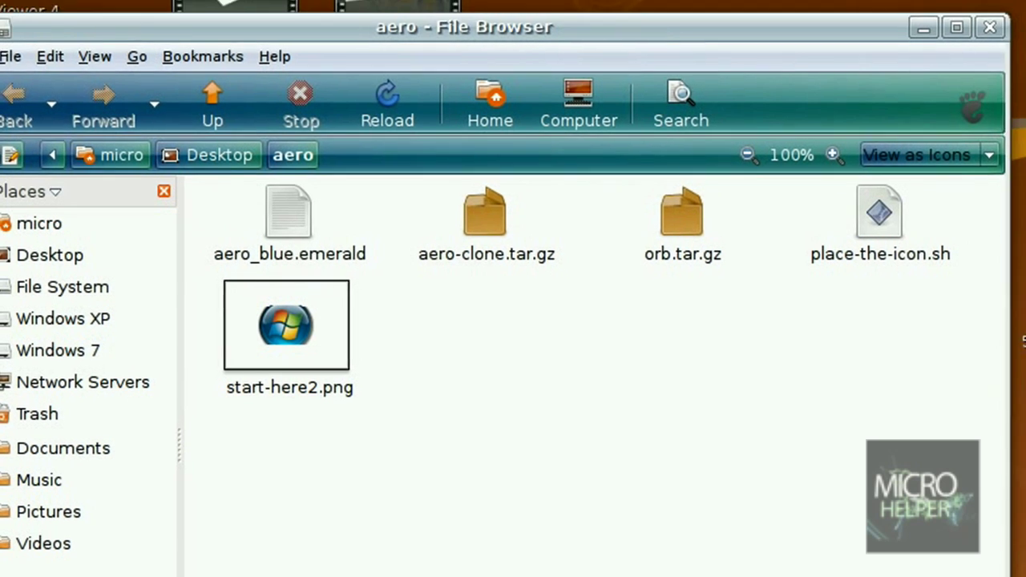
Step: Move the aero folder window aside and open the Emerald Theme Manager from the system preferences
left_click(132, 3)
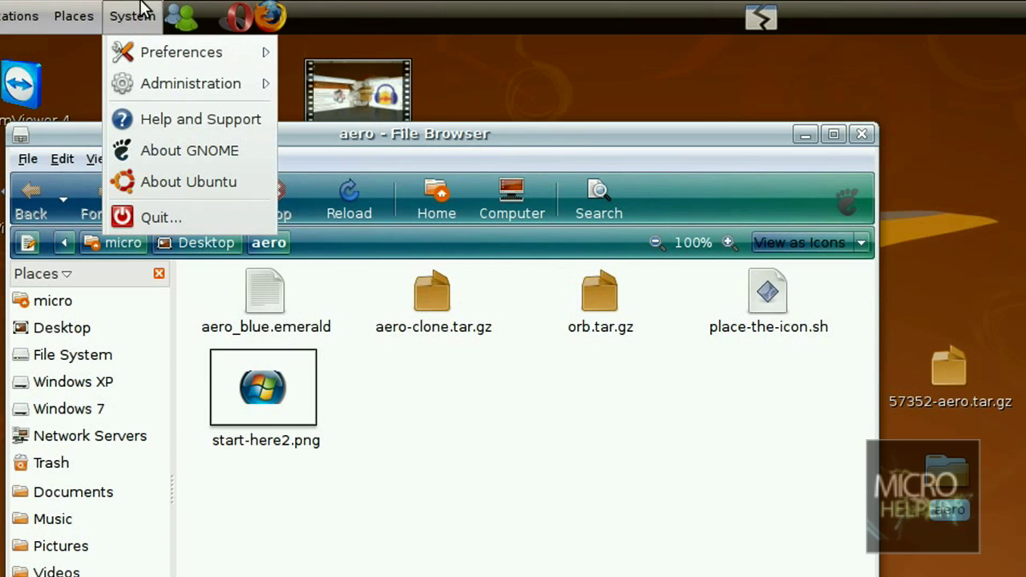
left_click(142, 1)
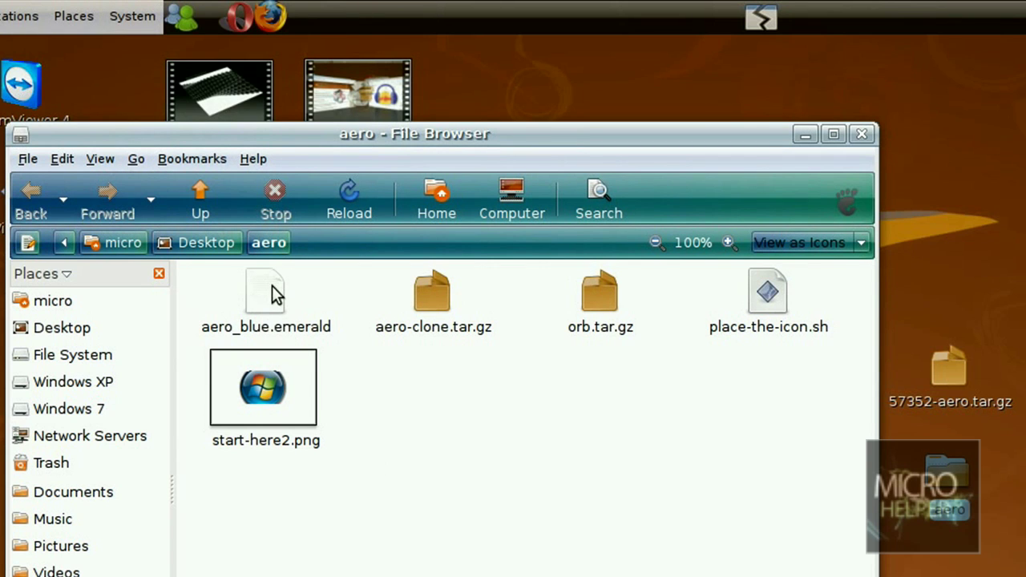
left_click_drag(286, 140, 171, 140)
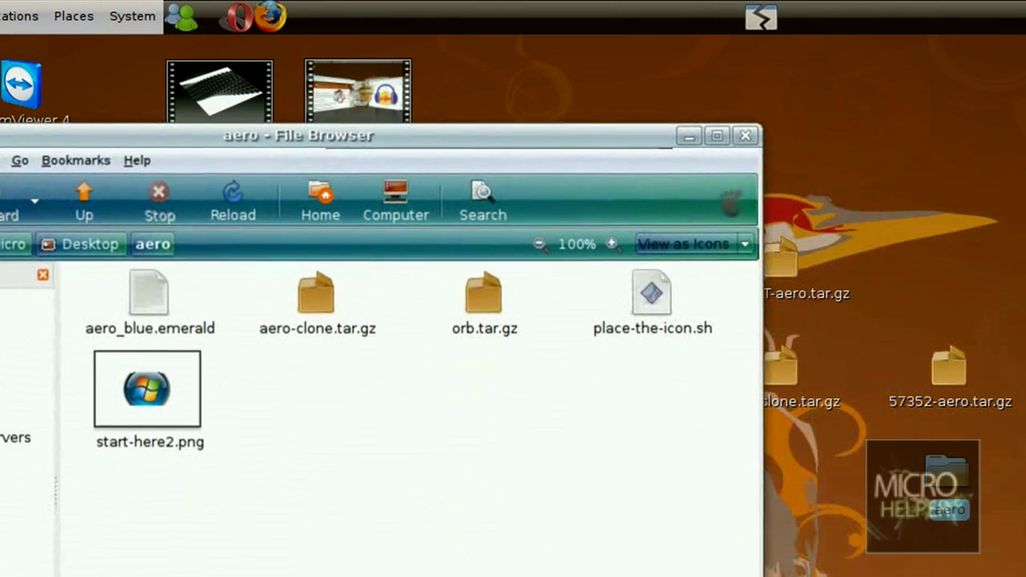
left_click(134, 28)
mouse_move(141, 59)
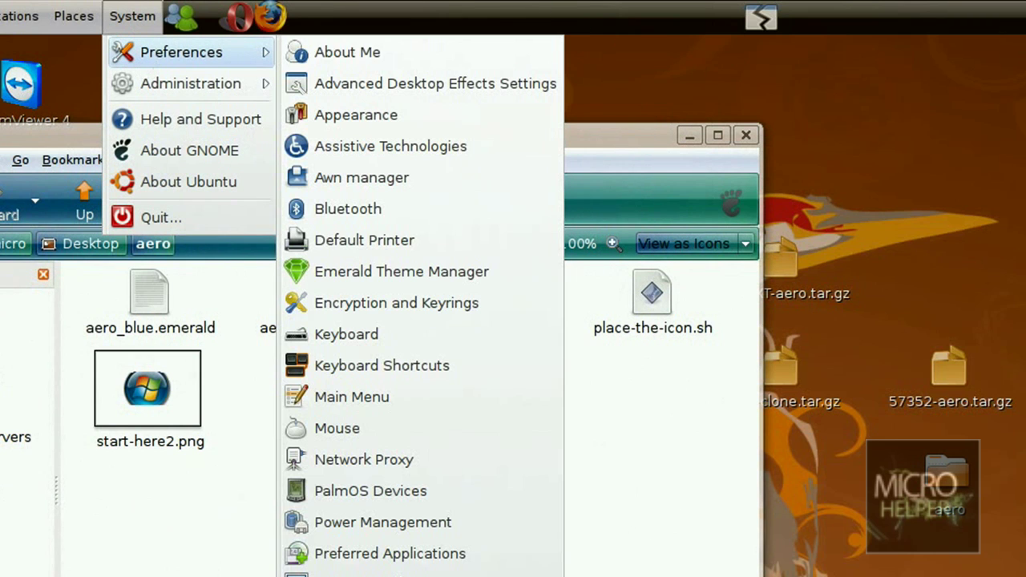
left_click(399, 277)
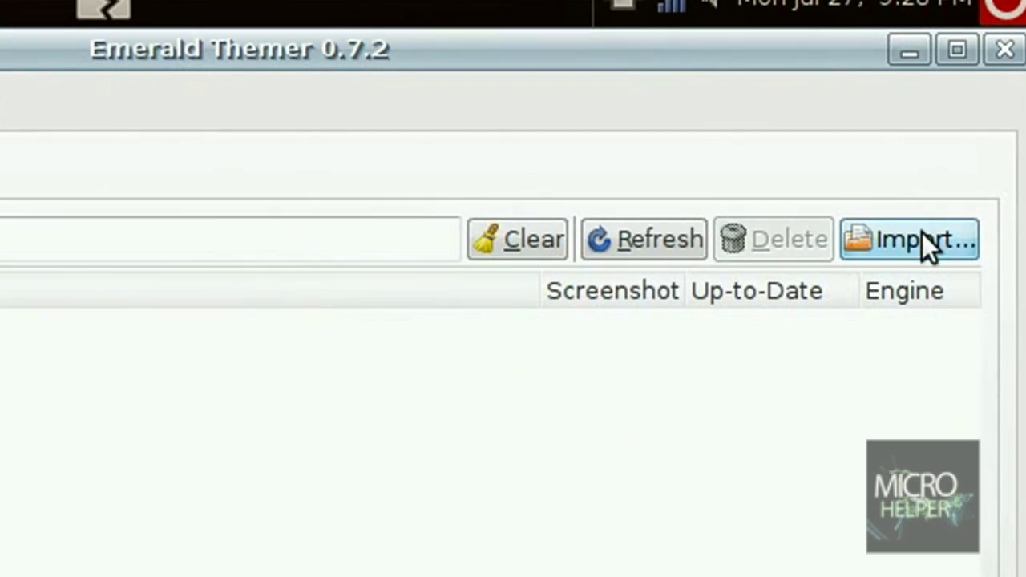
Step: Import the aero_blue.emerald theme from the desktop's aero folder into Emerald and select the imported theme
left_click(958, 148)
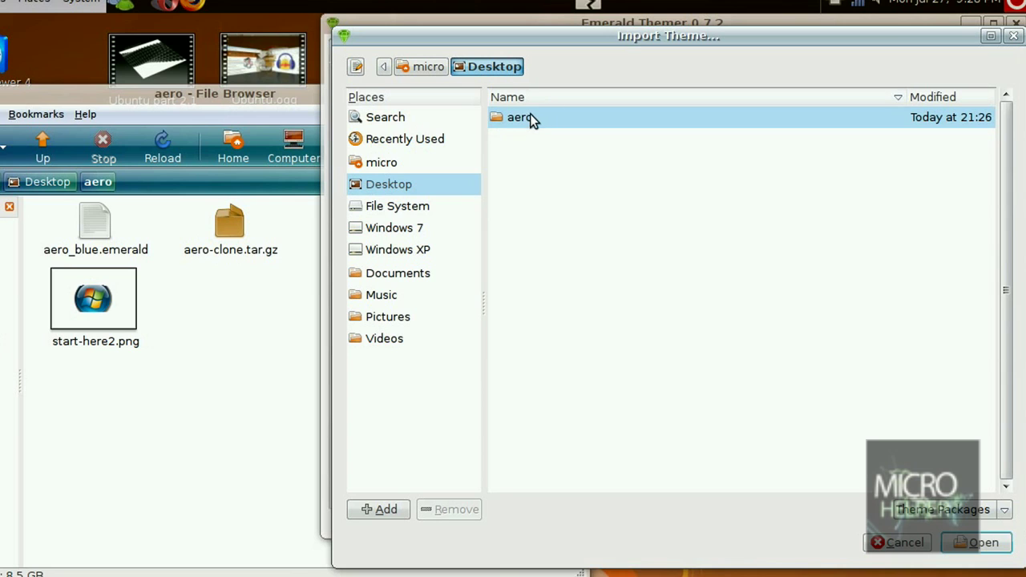
double_click(520, 117)
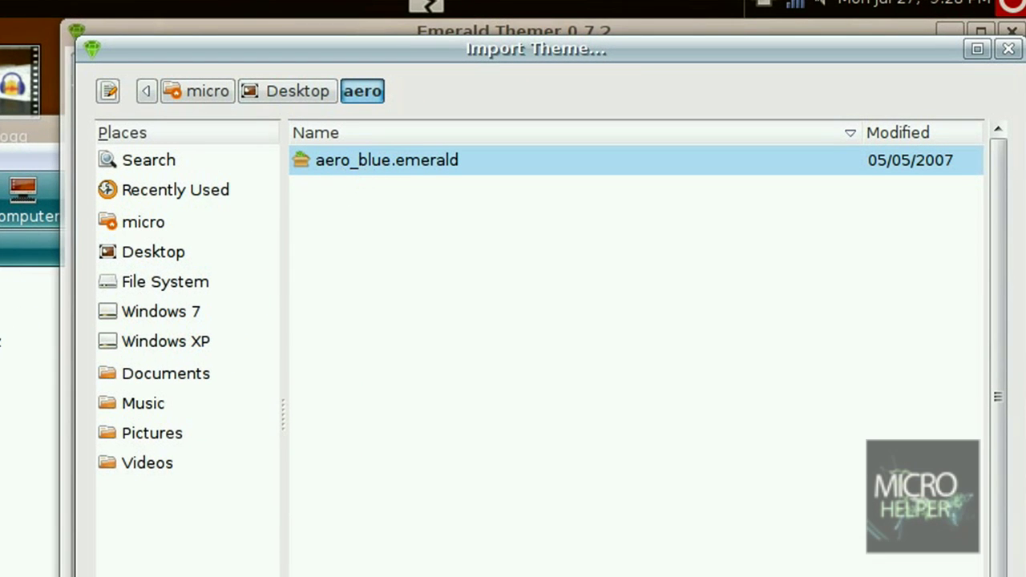
double_click(389, 162)
left_click(208, 263)
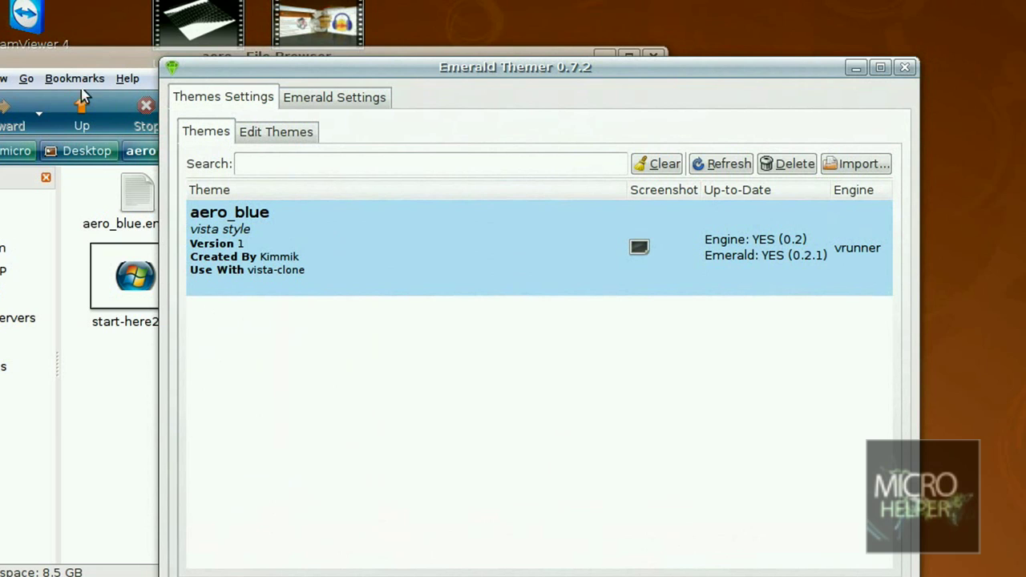
Step: Close the aero folder window and open Advanced Desktop Effects Settings from the system preferences
left_click_drag(80, 61, 366, 69)
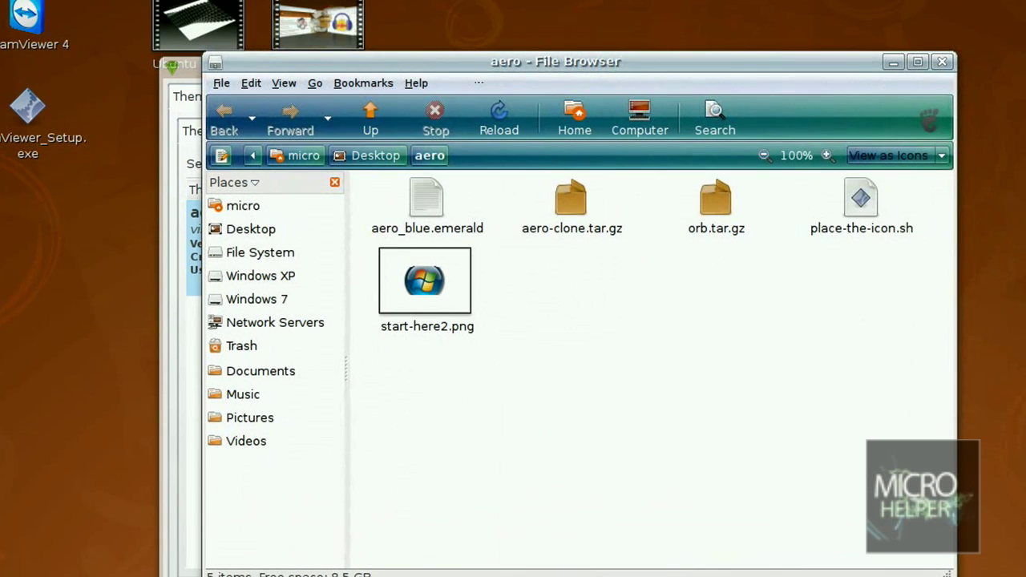
left_click(943, 62)
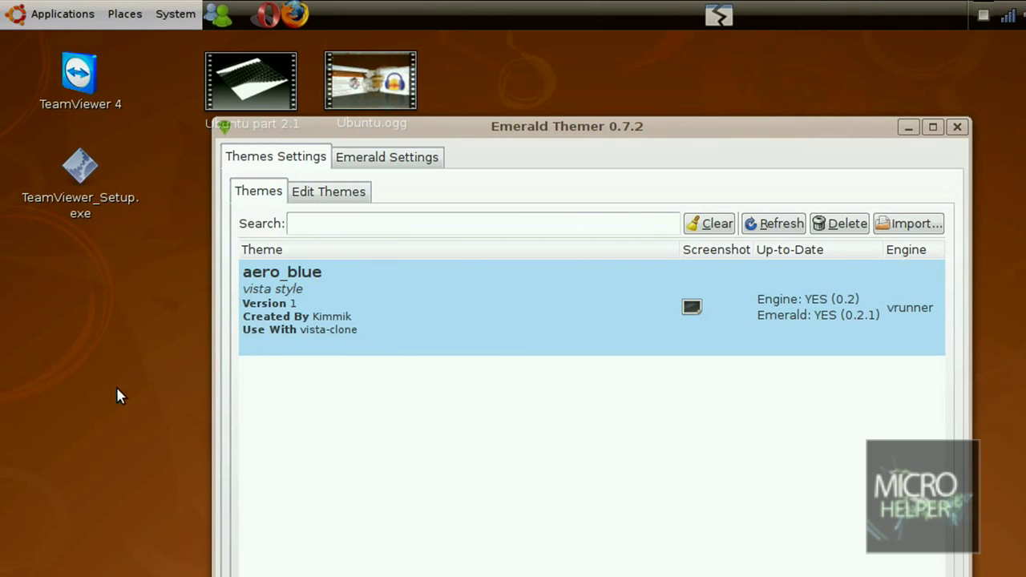
left_click(182, 2)
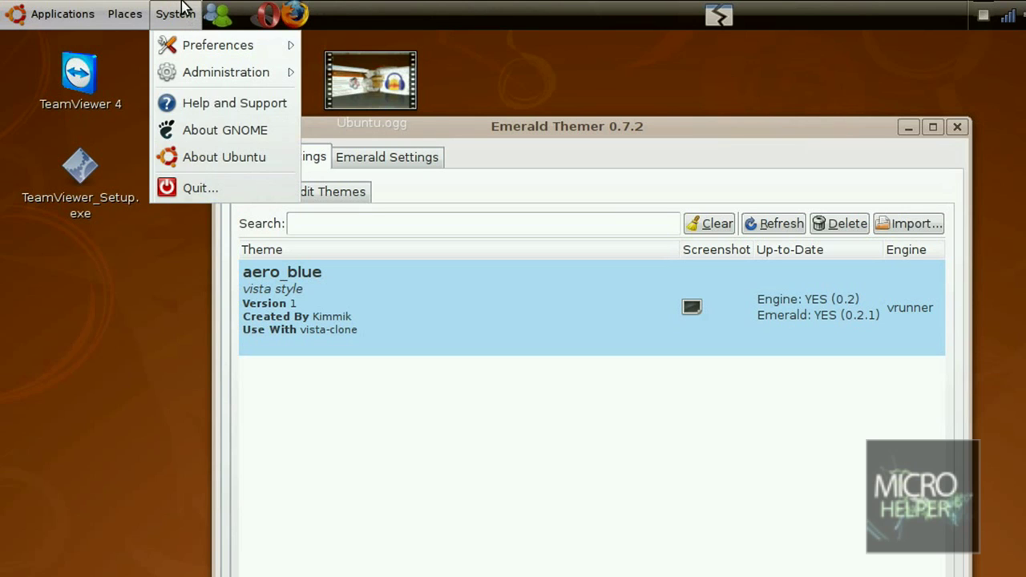
mouse_move(269, 47)
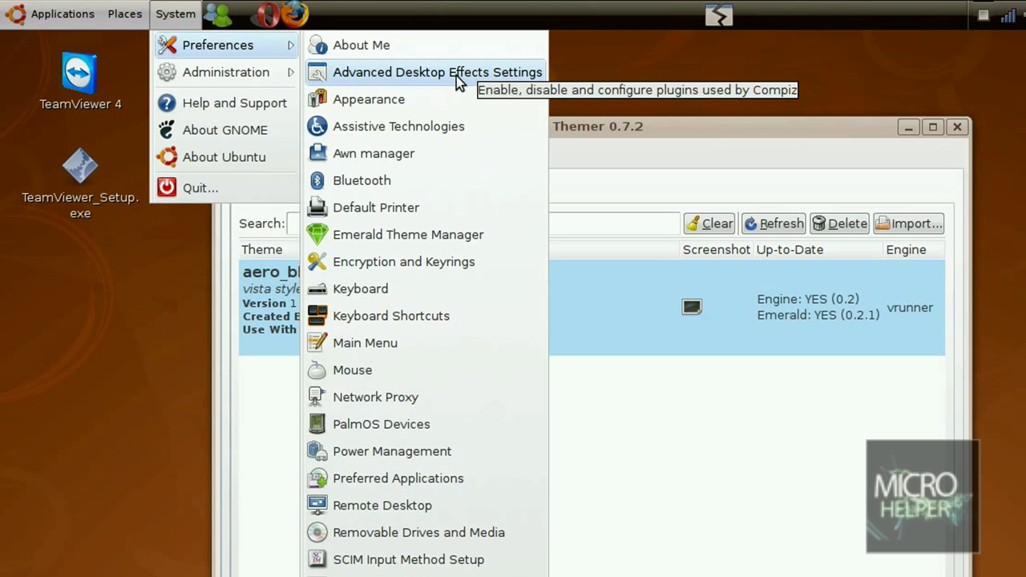
left_click(358, 80)
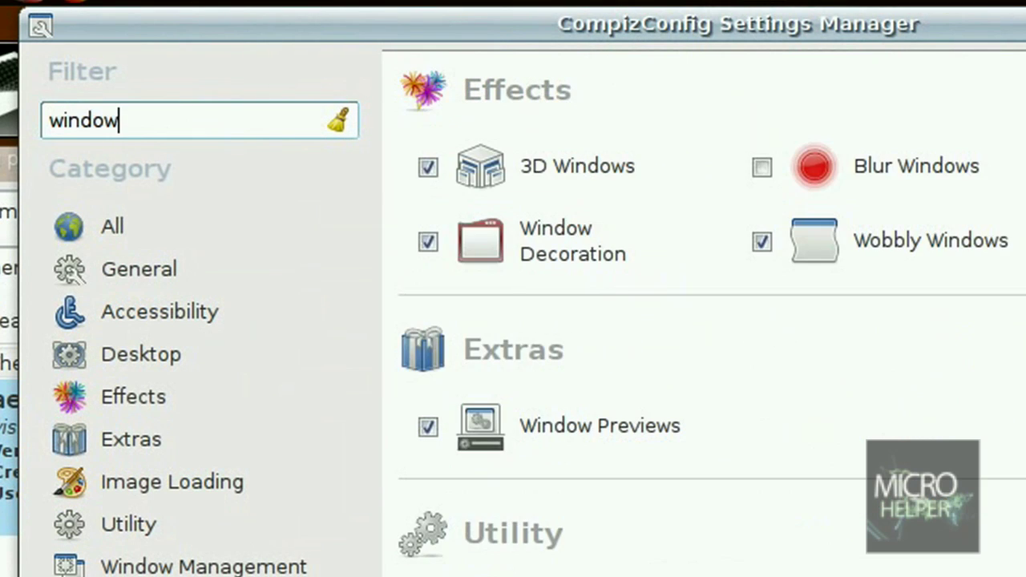
Step: Filter the plugins for "window decor" and set the Window Decoration plugin's command to "emerald --replace"
type("decor")
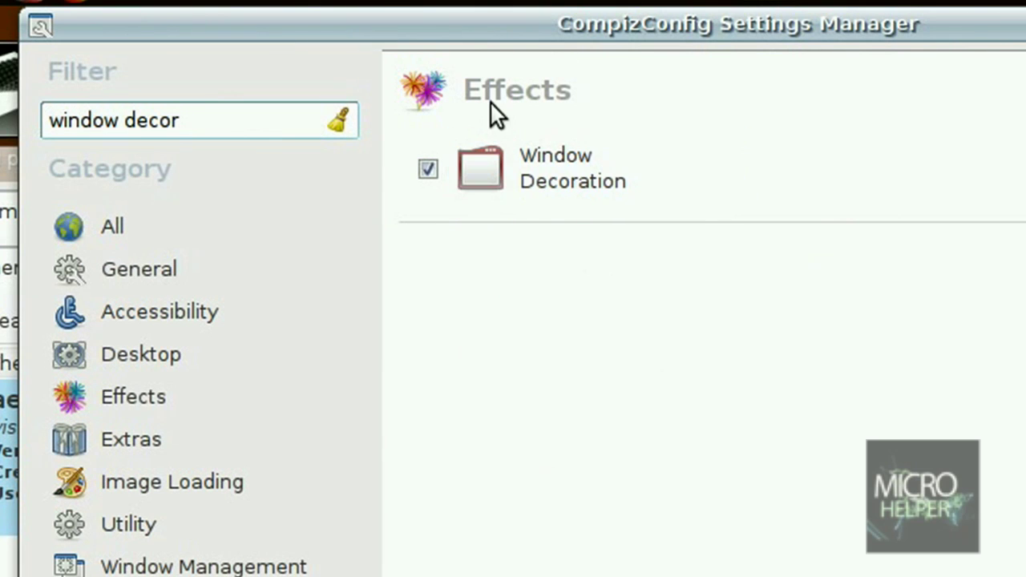
left_click(548, 180)
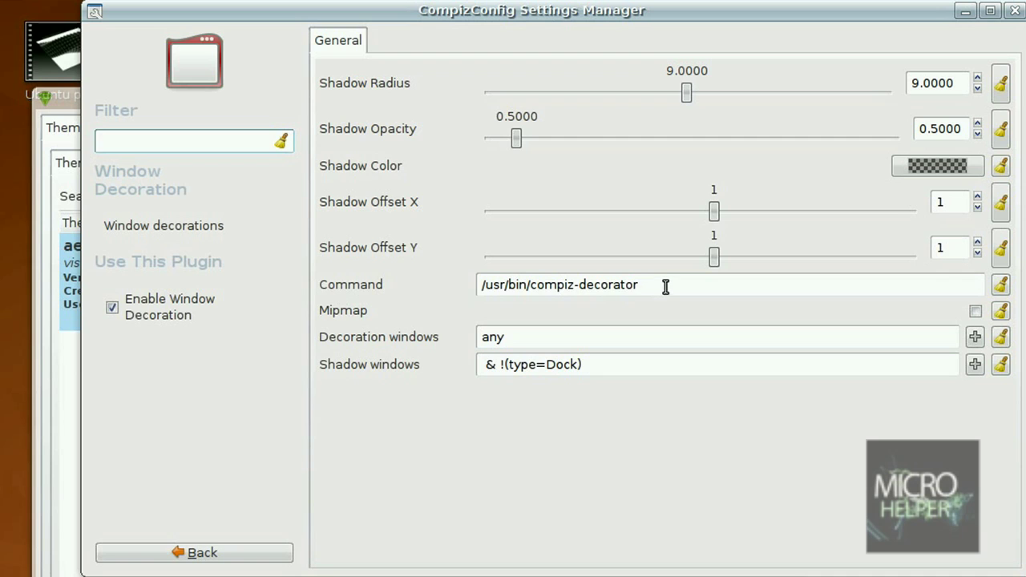
left_click_drag(665, 287, 479, 284)
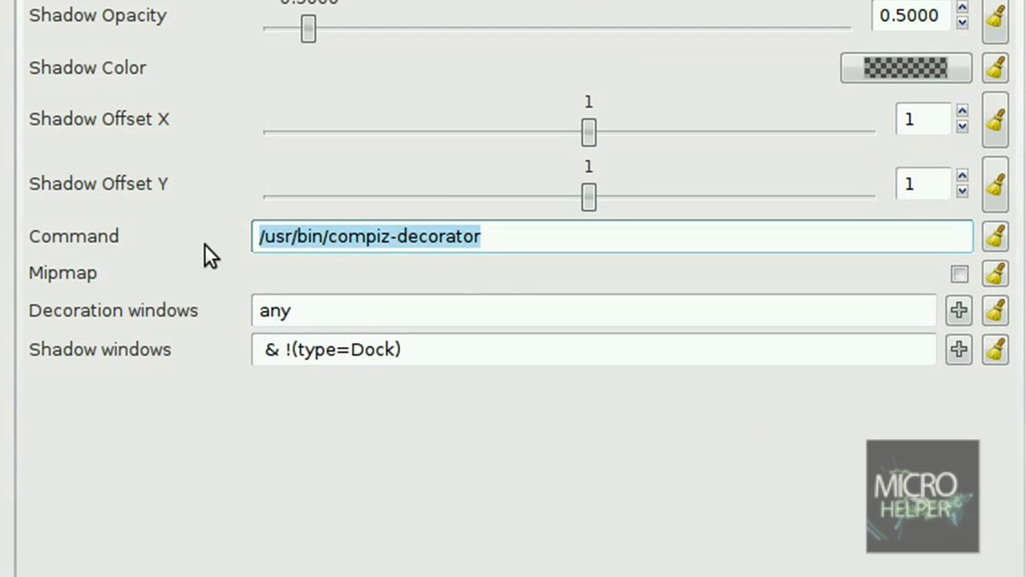
key("BackSpace")
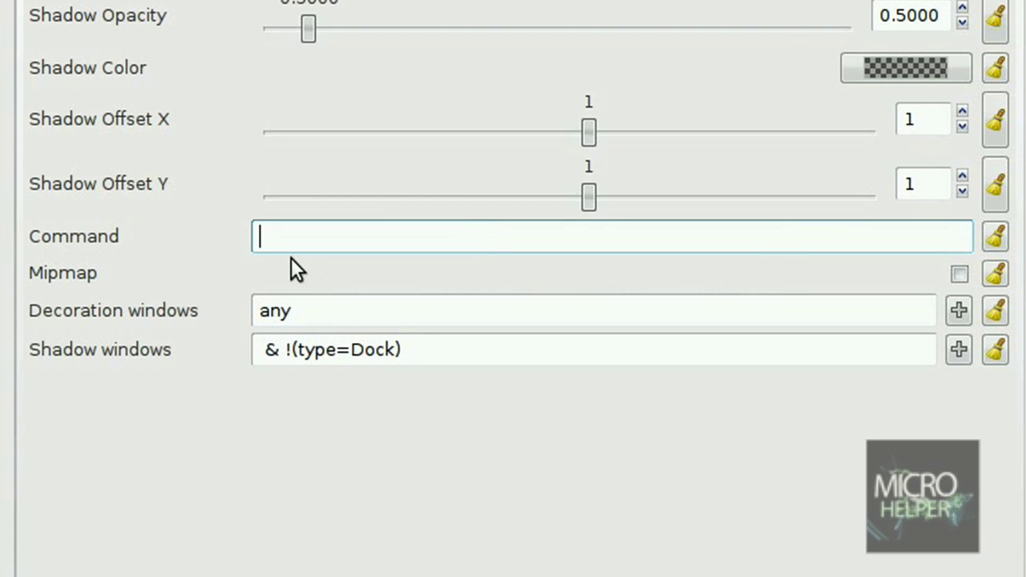
type("emerald ")
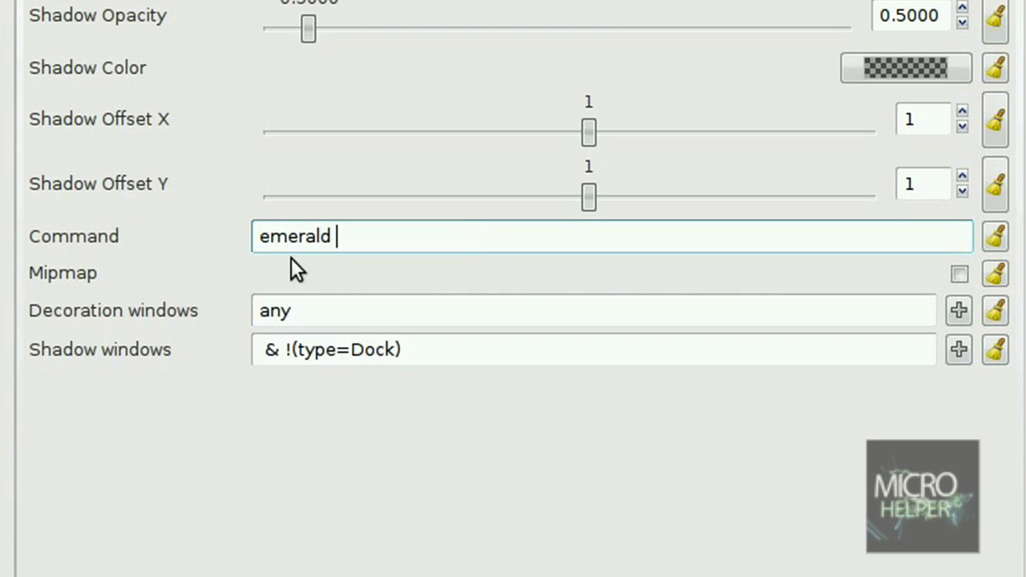
type("--replace")
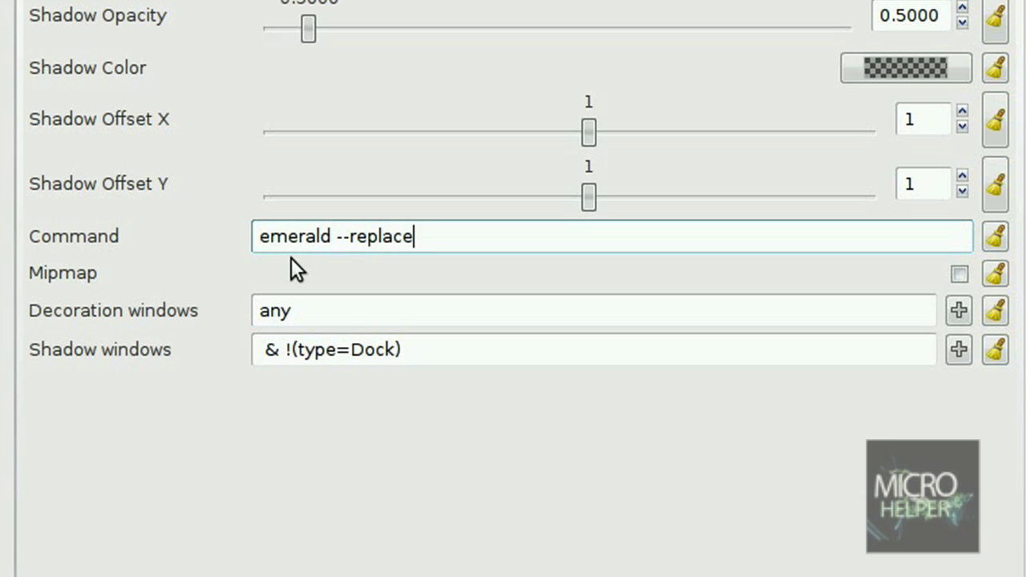
Step: Copy the "emerald --replace" command from the plugin settings and run it in a new terminal
triple_click(526, 244)
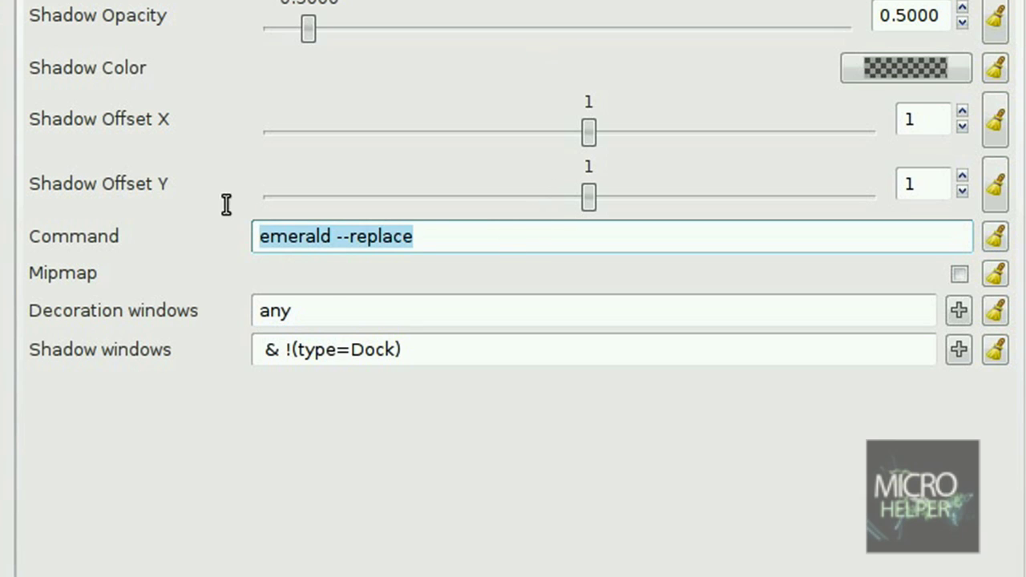
right_click(296, 243)
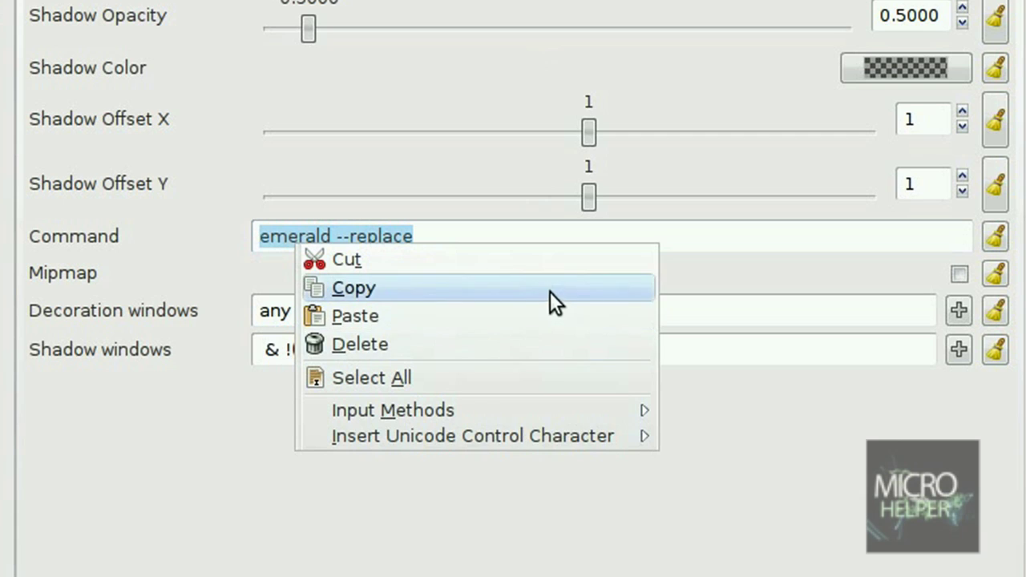
left_click(550, 288)
left_click(107, 11)
mouse_move(86, 63)
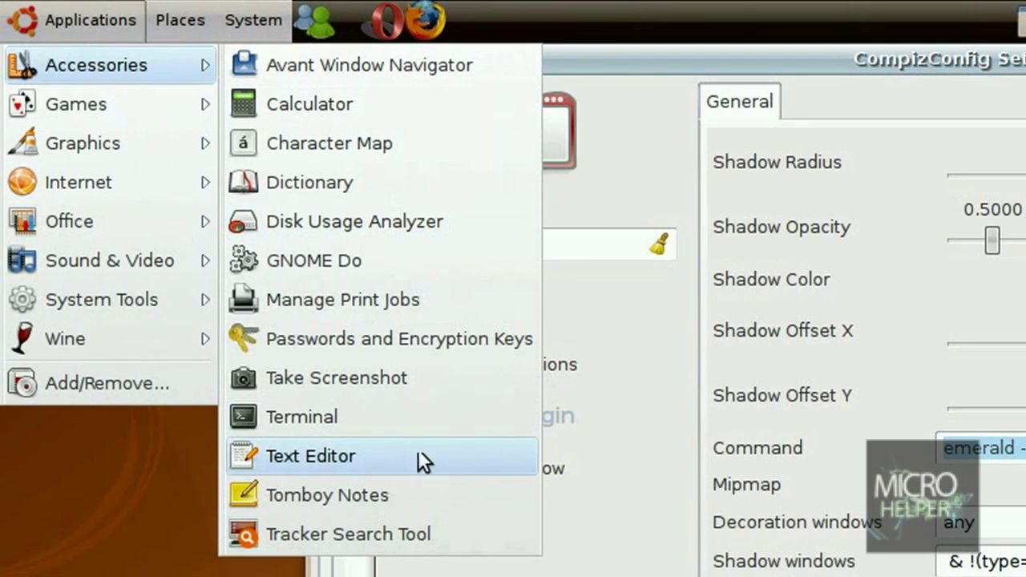
left_click(348, 423)
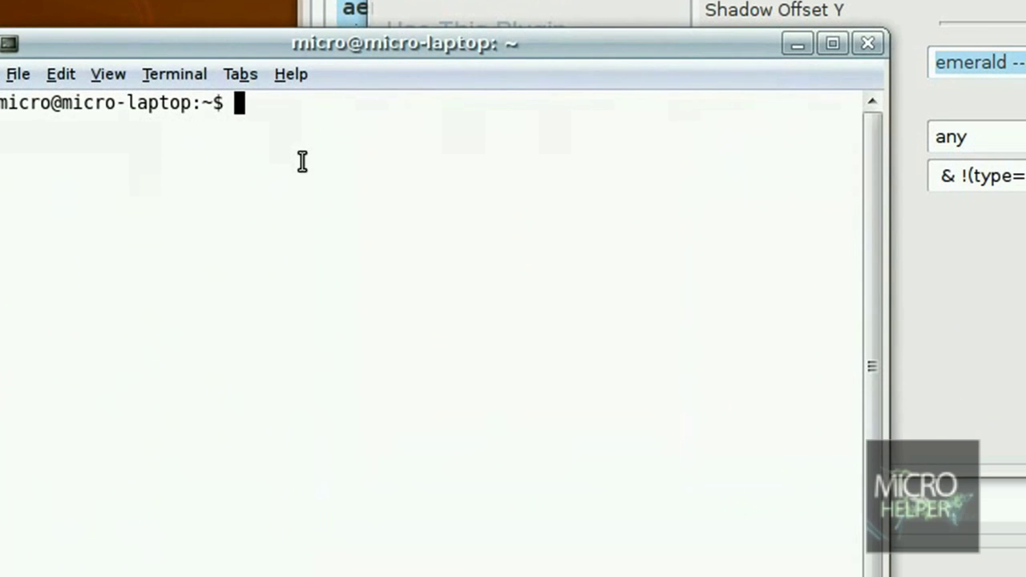
right_click(302, 160)
left_click(371, 288)
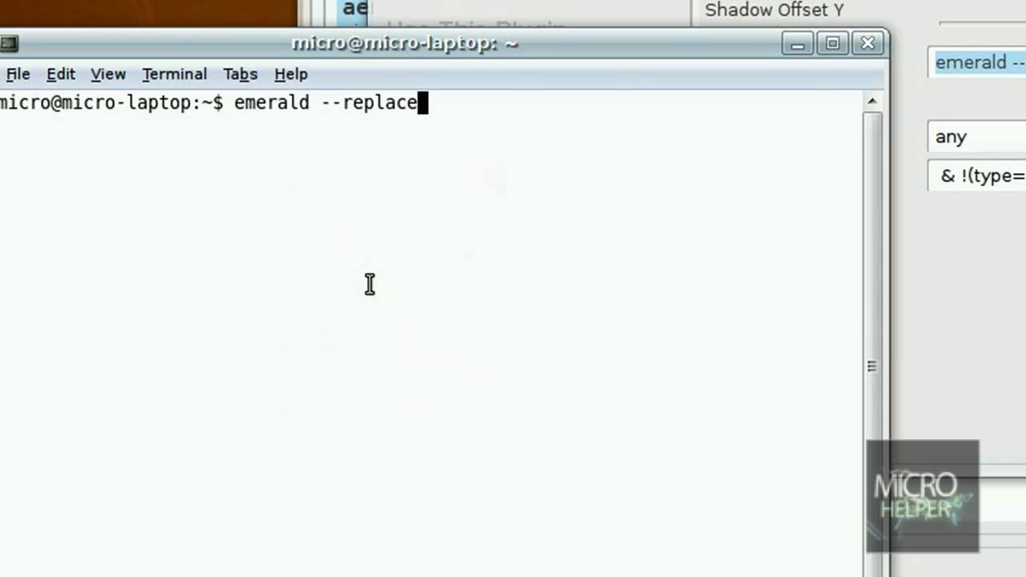
key("Return")
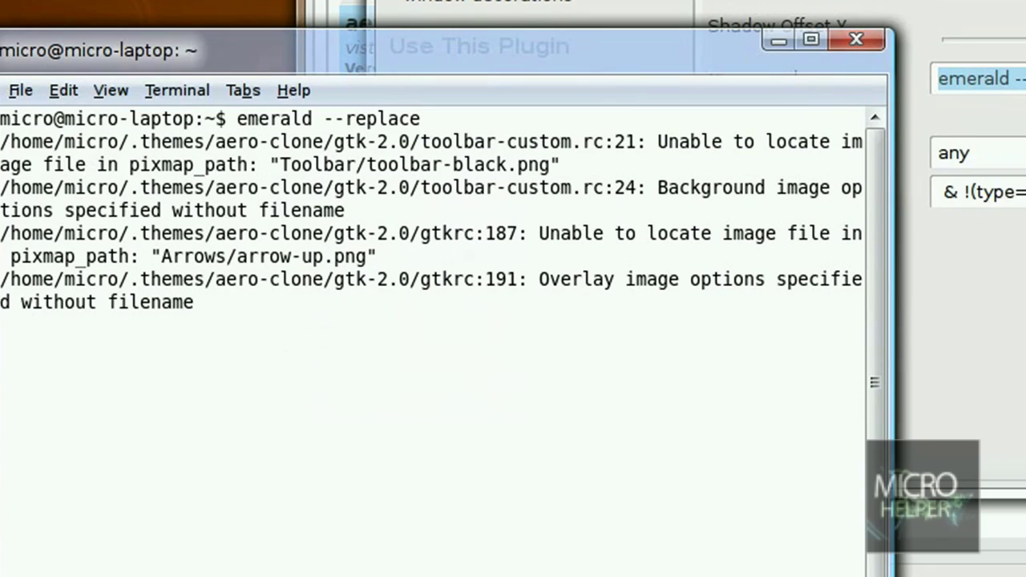
Step: Close the terminal window and run the copied "emerald --replace" command again in a fresh terminal
left_click_drag(362, 66, 263, 104)
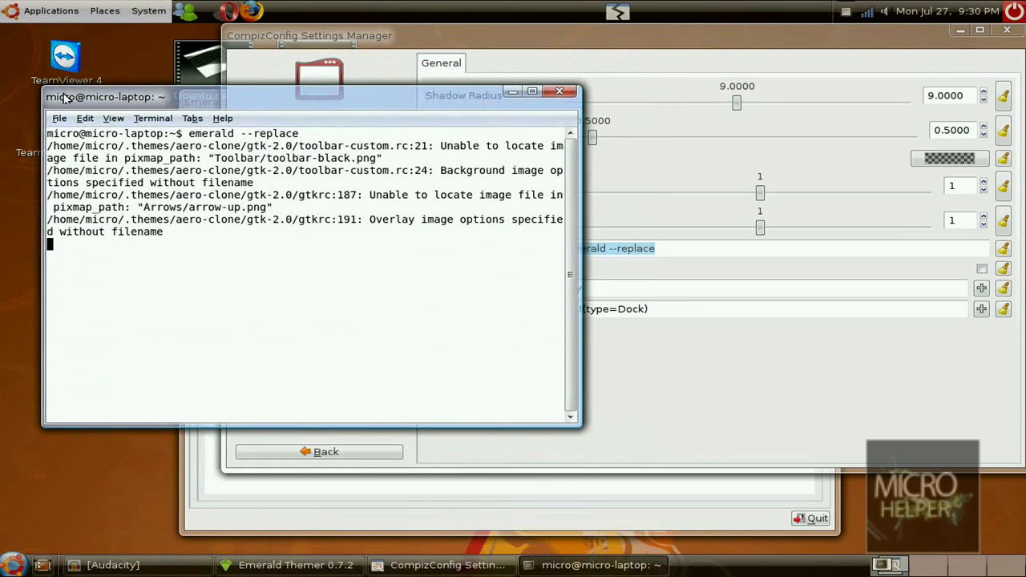
left_click(560, 92)
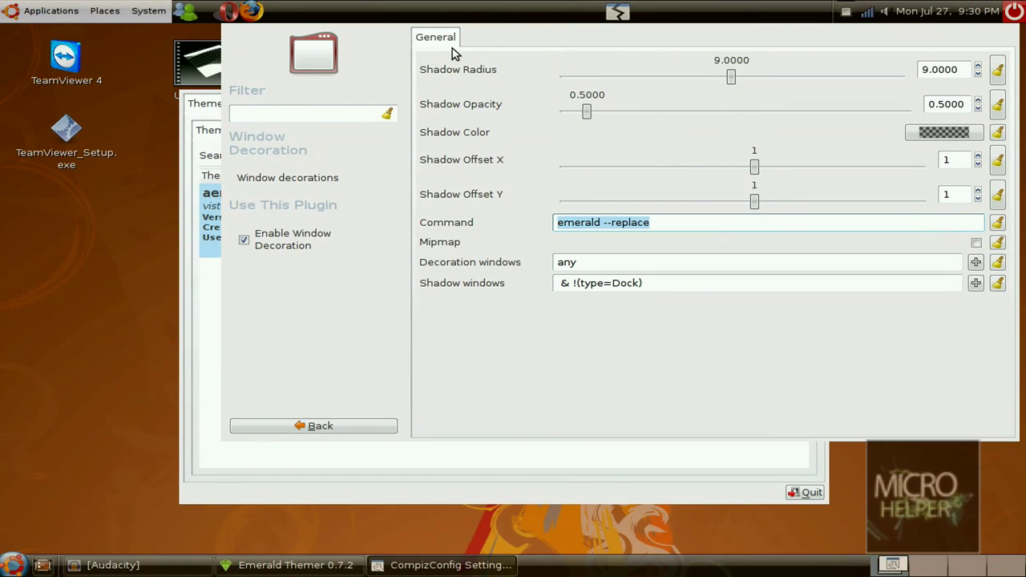
left_click(19, 9)
mouse_move(54, 35)
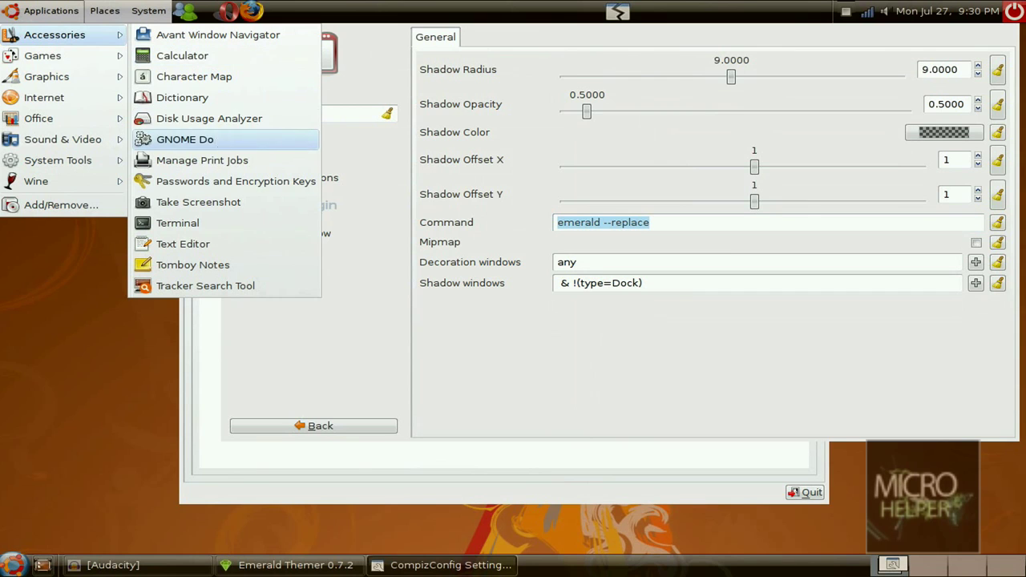
left_click(231, 223)
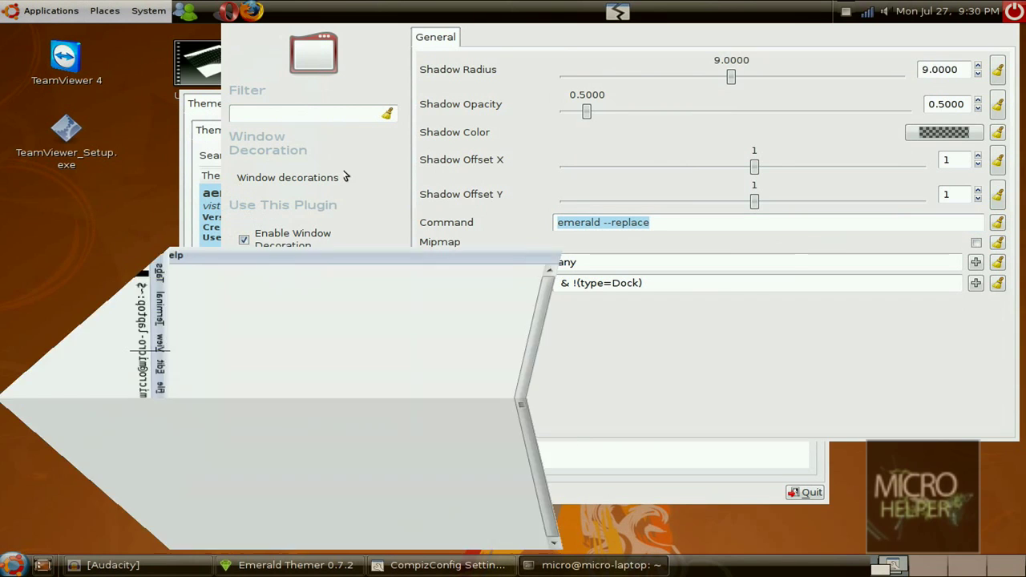
right_click(306, 329)
left_click(332, 399)
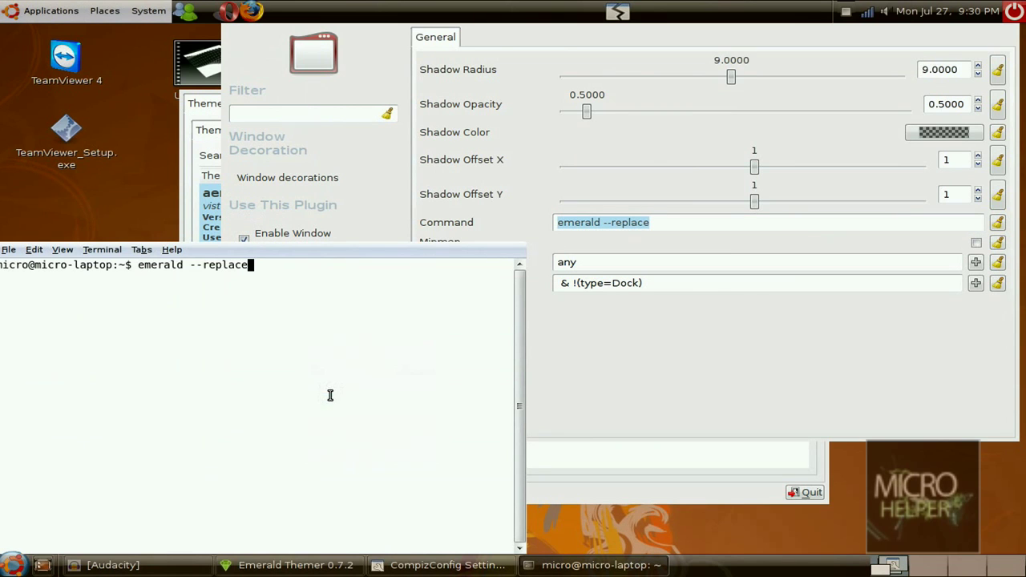
key("Return")
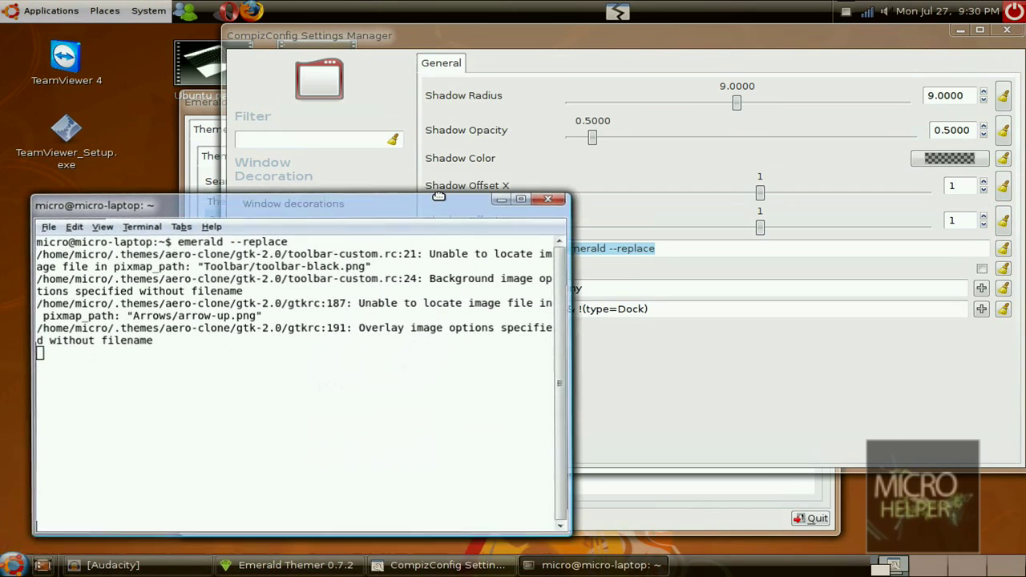
Step: Shift the terminal window aside and return from the Window Decoration settings to the CompizConfig plugin list
left_click(470, 58)
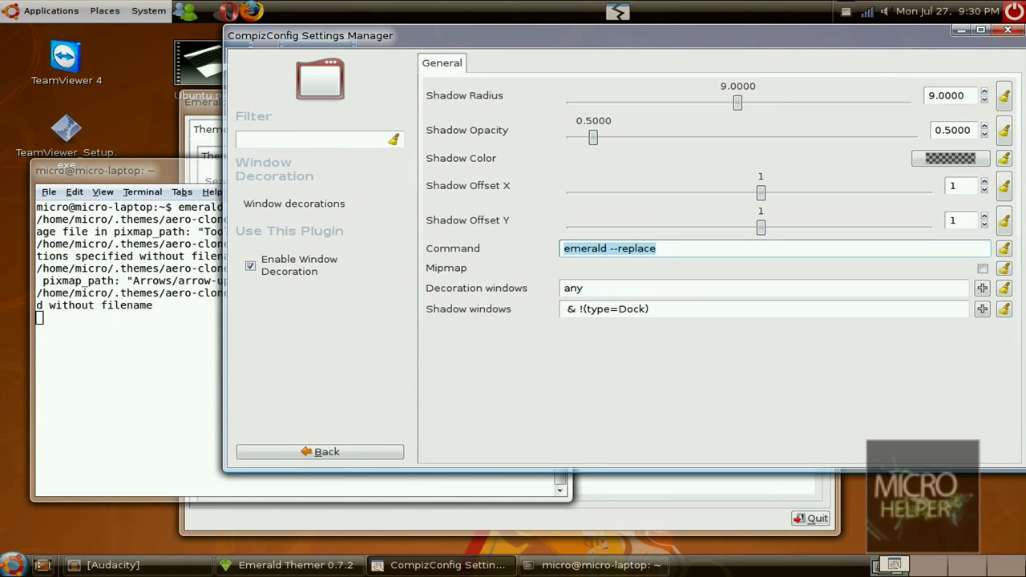
left_click(147, 361)
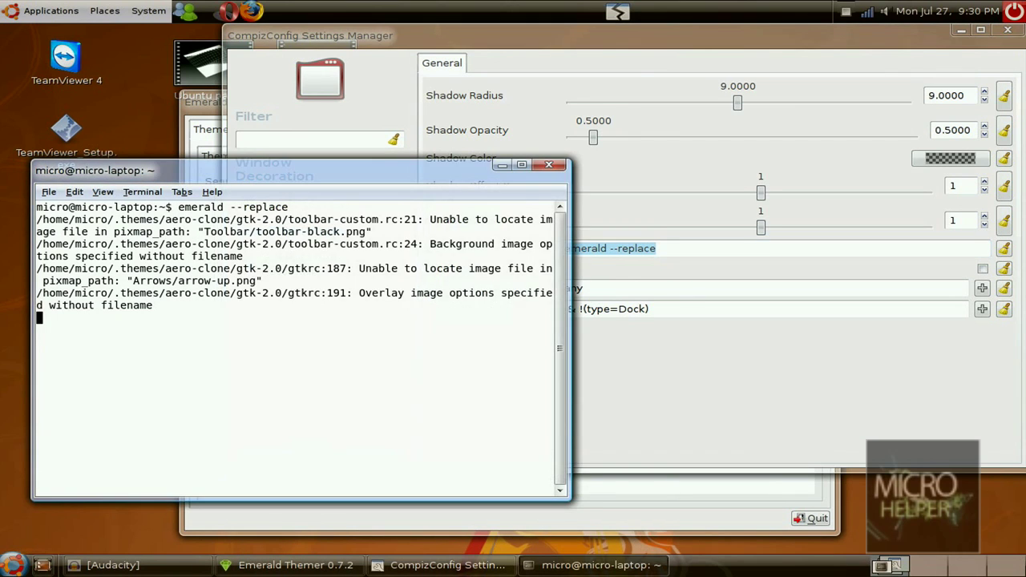
left_click_drag(221, 178, 348, 167)
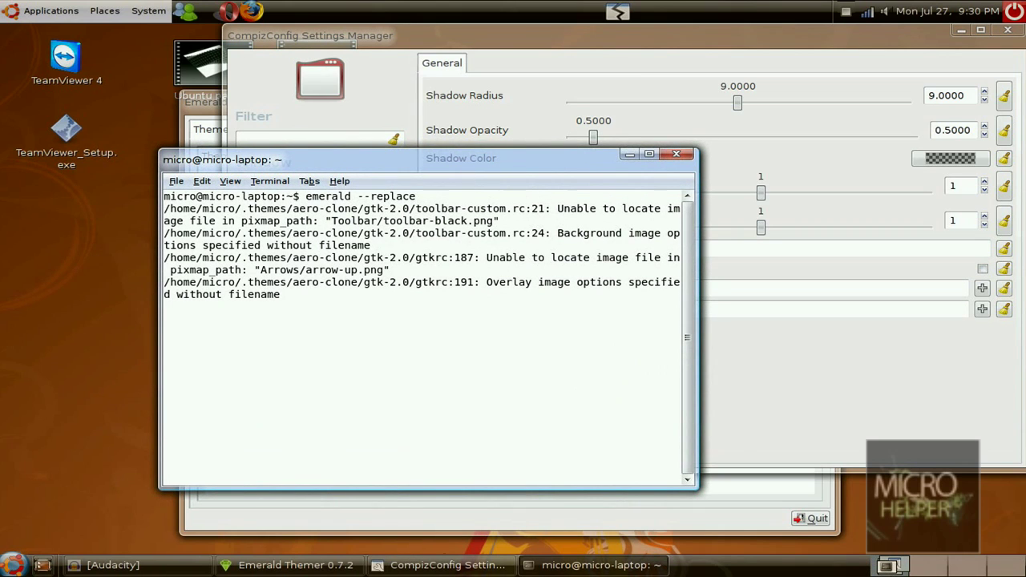
left_click_drag(408, 170, 360, 171)
left_click(607, 344)
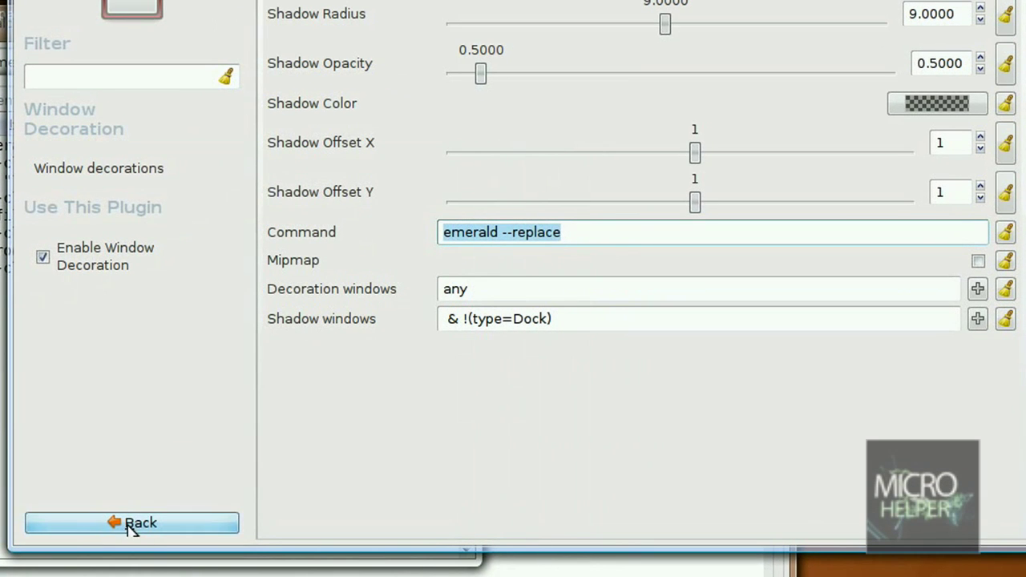
left_click(142, 525)
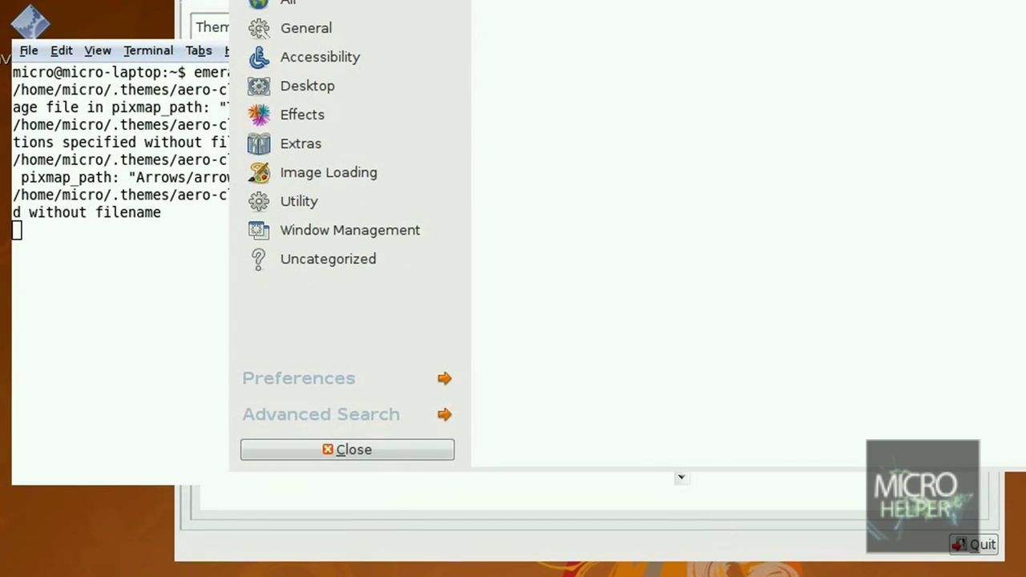
Step: Close the terminal window and enable the Window Decoration plugin in CompizConfig Settings Manager
left_click(94, 419)
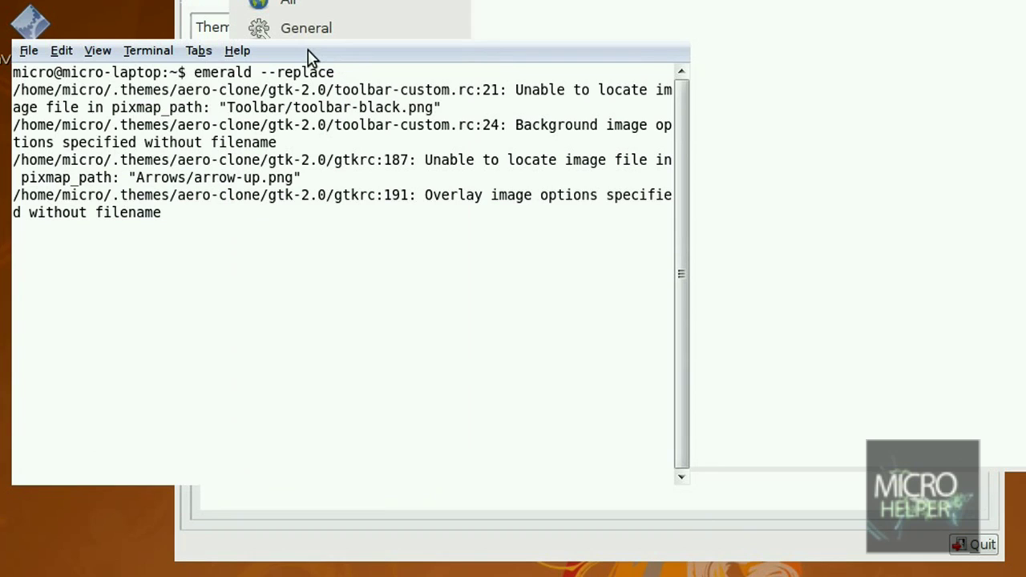
left_click(29, 51)
left_click(30, 51)
left_click(30, 52)
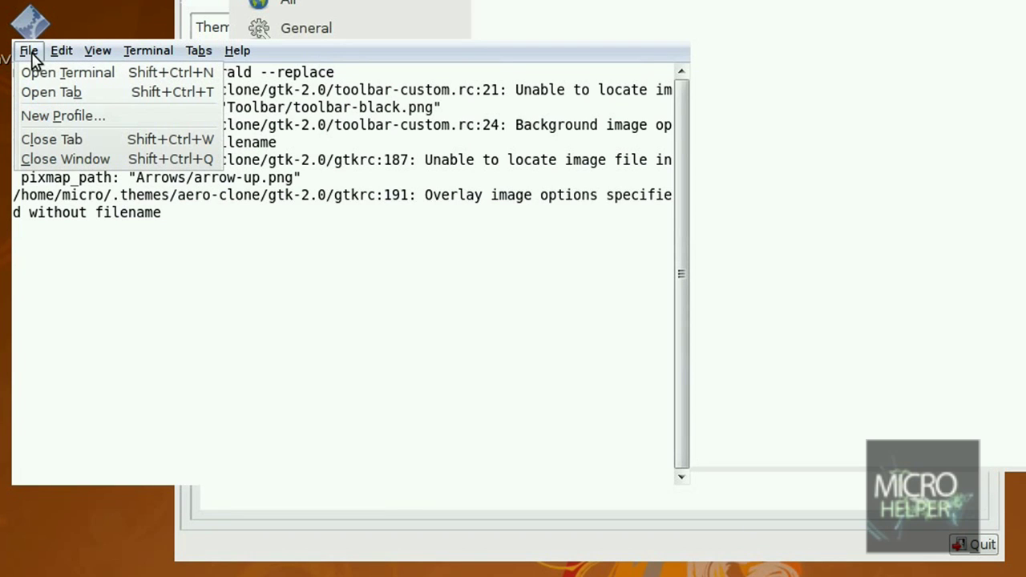
left_click(65, 160)
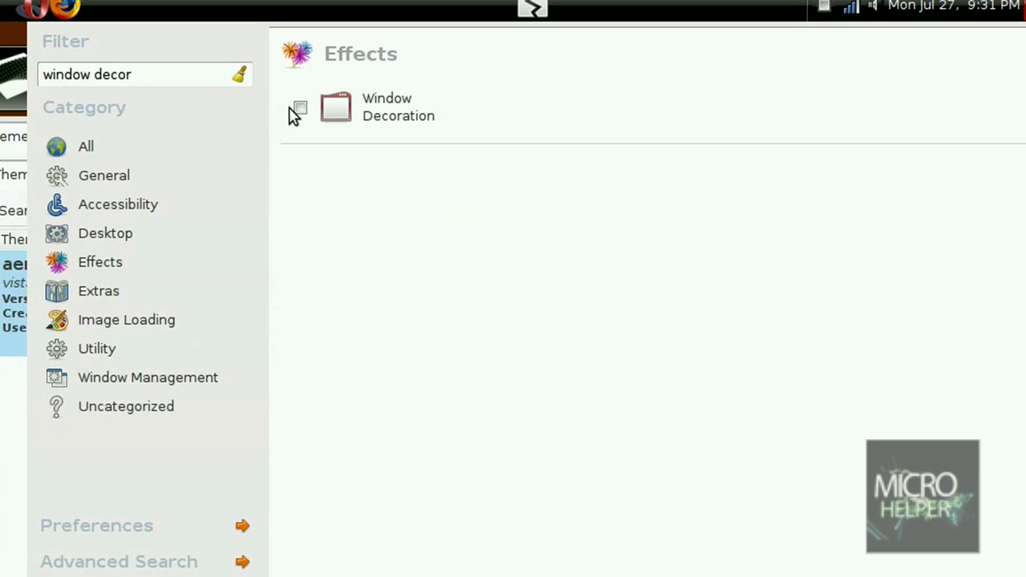
left_click(300, 109)
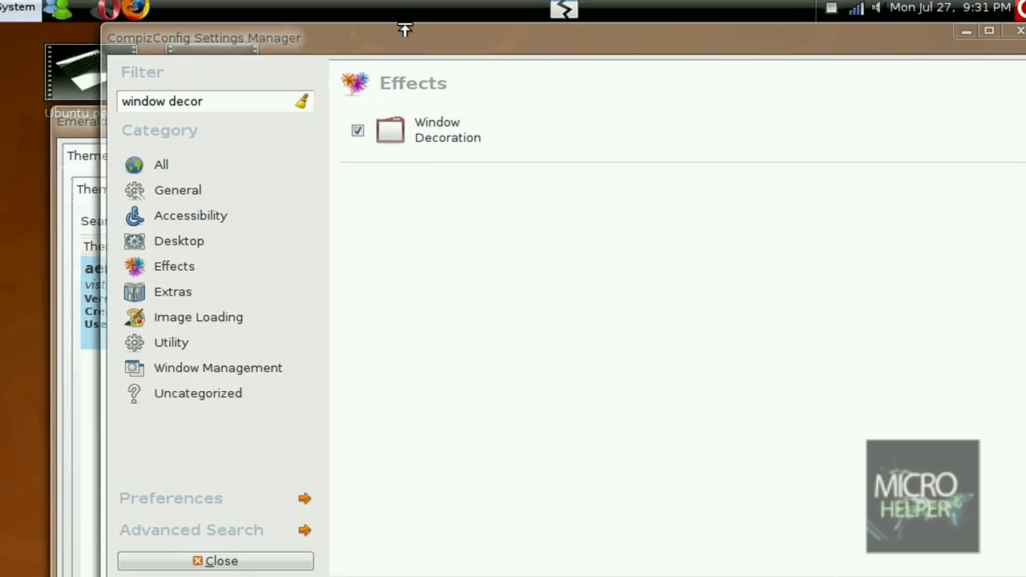
Step: Move the CompizConfig Settings Manager window aside and close it along with the Emerald Themer window
left_click_drag(405, 30, 230, 38)
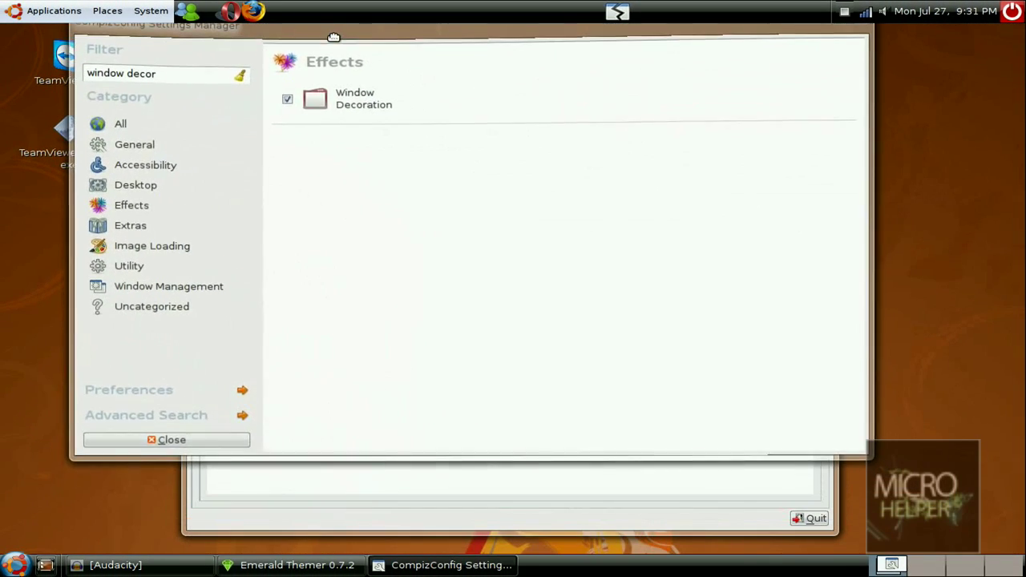
left_click_drag(333, 38, 263, 104)
left_click(780, 88)
left_click_drag(648, 108, 586, 68)
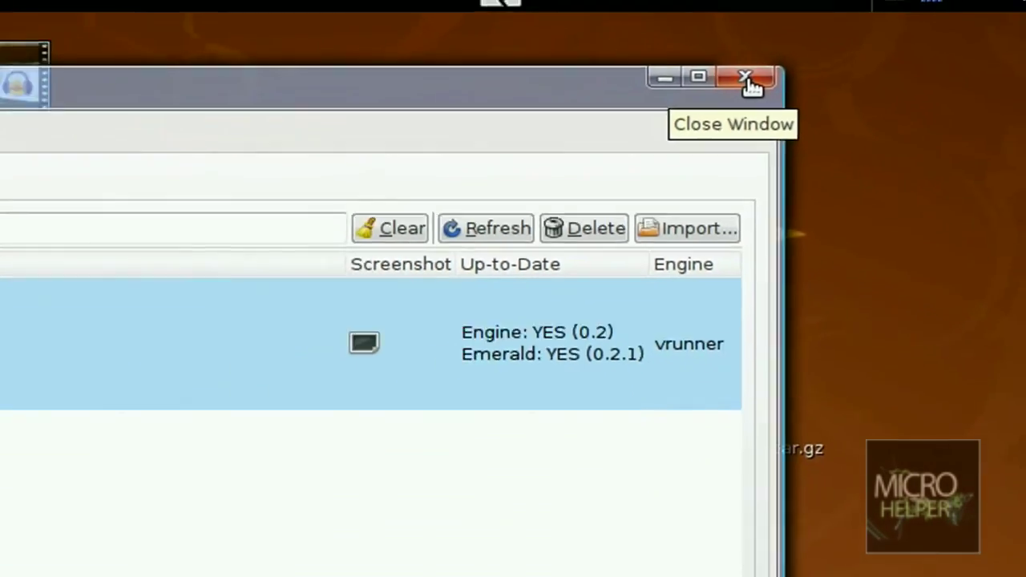
left_click(700, 130)
Step: Minimize the Audacity window and remove the Applications, Places and System menu bar from the top panel
left_click(187, 571)
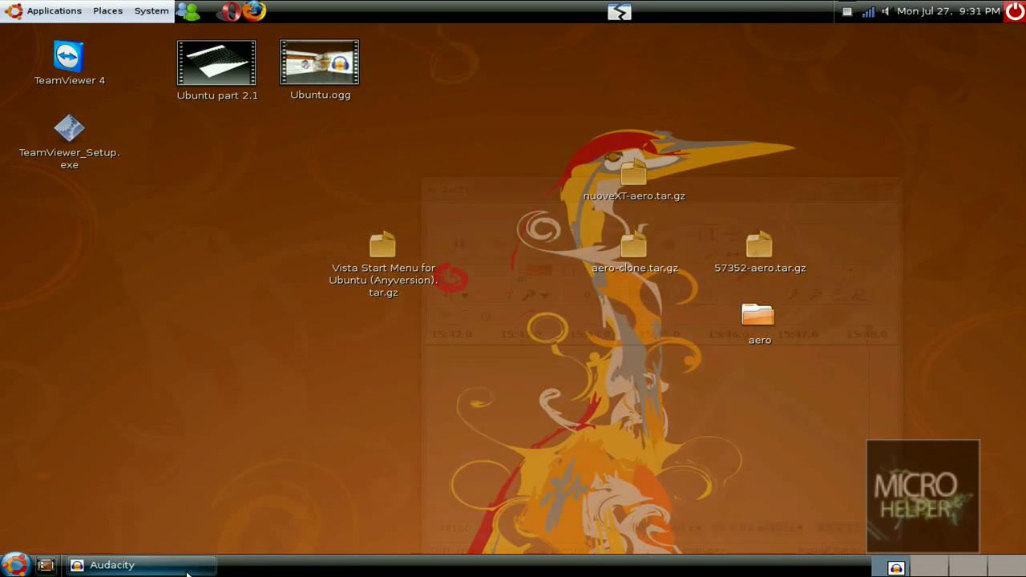
left_click(188, 570)
left_click(105, 13)
left_click(151, 11)
right_click(120, 8)
left_click(69, 64)
right_click(12, 10)
left_click(19, 59)
Step: Unlock the Opera launcher and move it to the far left end of the top panel
right_click(233, 13)
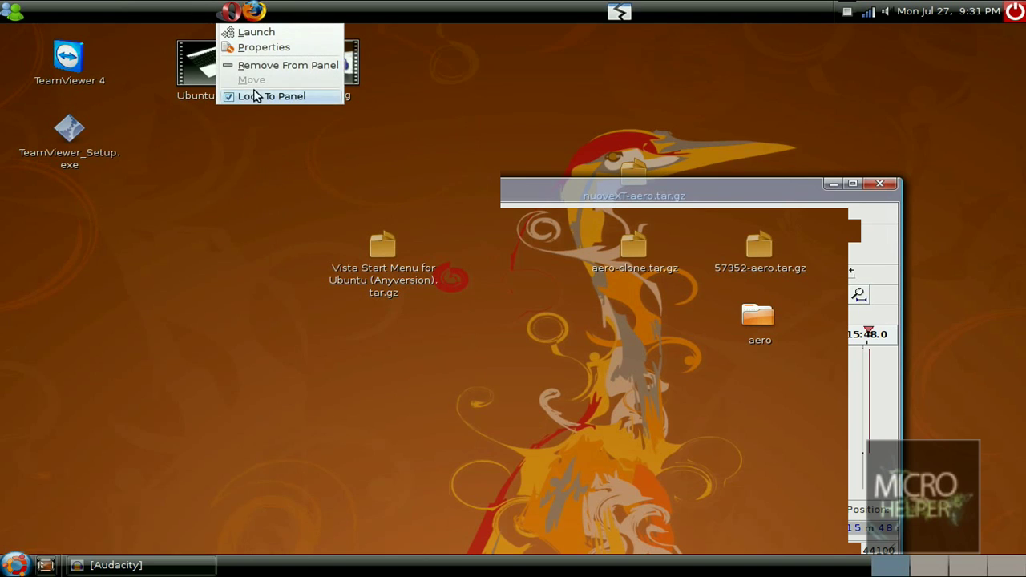
left_click(254, 91)
right_click(234, 12)
left_click(248, 80)
left_click(303, 80)
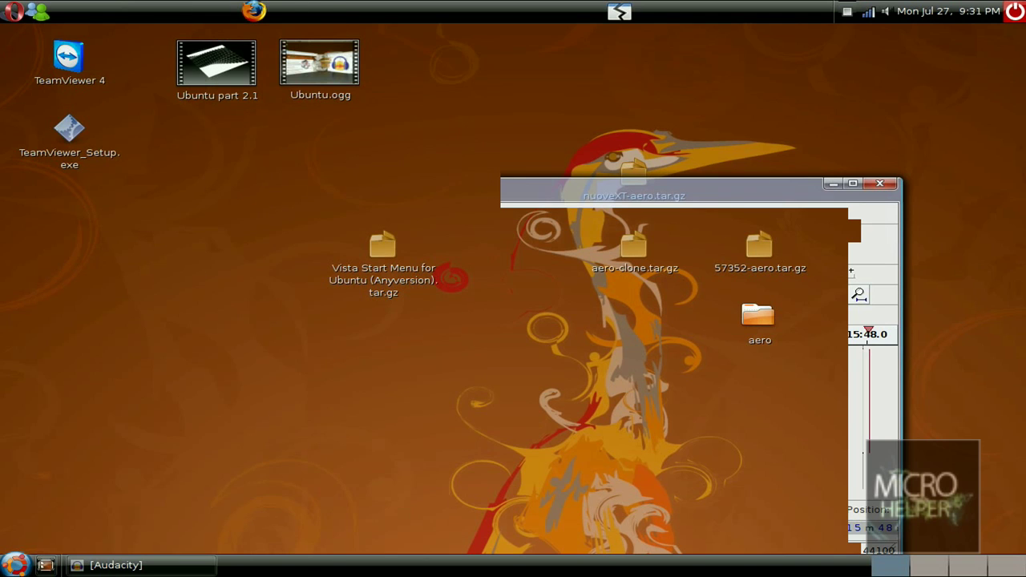
Step: Move the Firefox launcher in front of the Opera launcher on the top panel and restore and minimize Audacity
right_click(264, 14)
key("Escape")
right_click(256, 12)
left_click(258, 77)
right_click(9, 14)
left_click(184, 574)
left_click(183, 574)
left_click(184, 568)
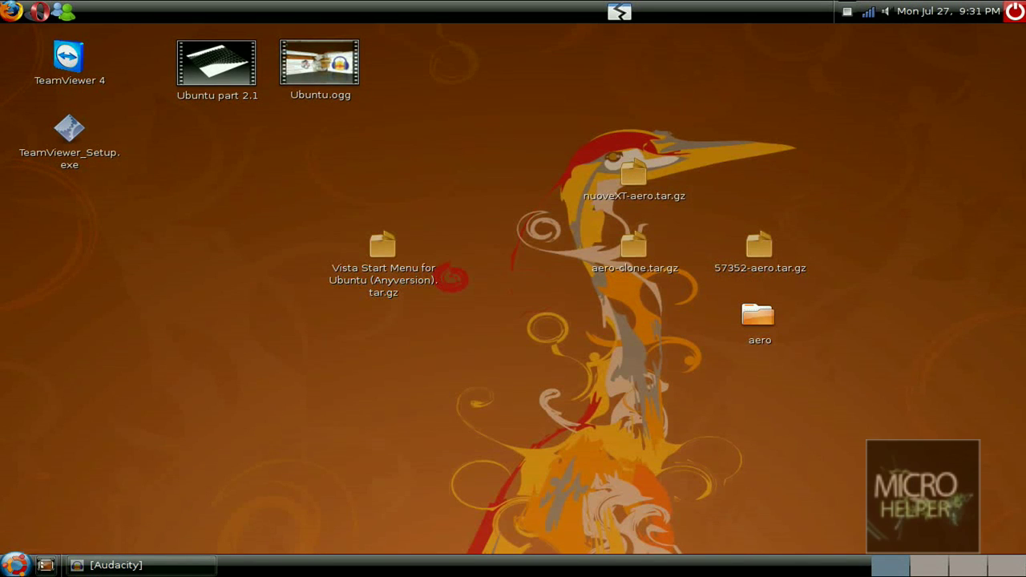
Step: Look through the Accessories and Games categories in the Vista-style start menu
left_click(14, 565)
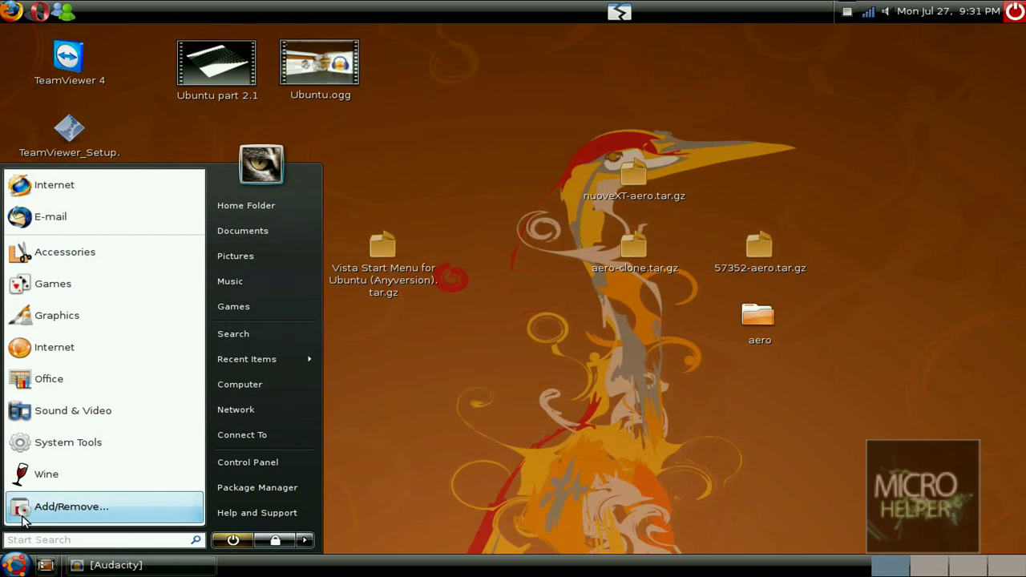
left_click(59, 252)
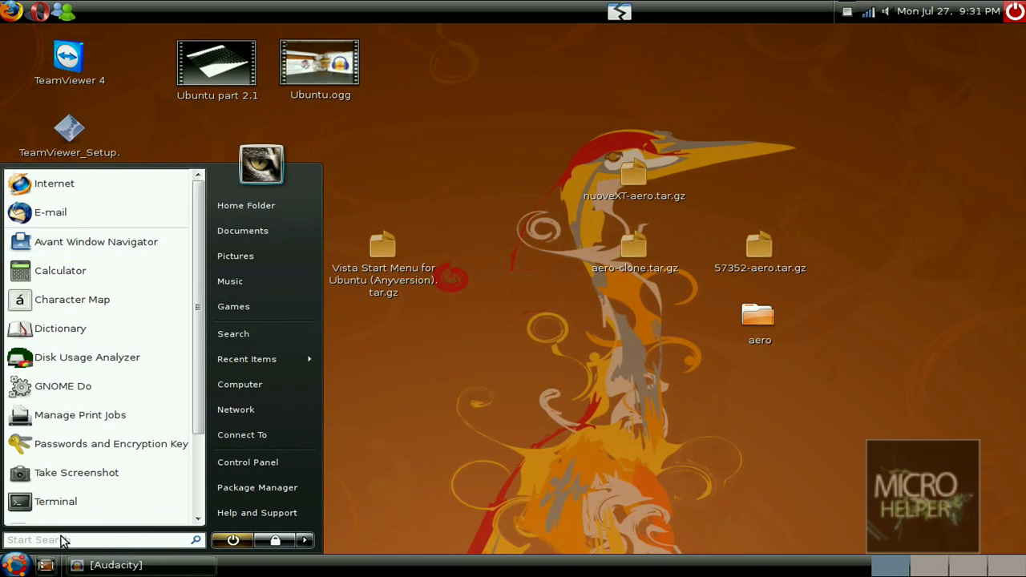
scroll(199, 337, "down", 3)
left_click(73, 513)
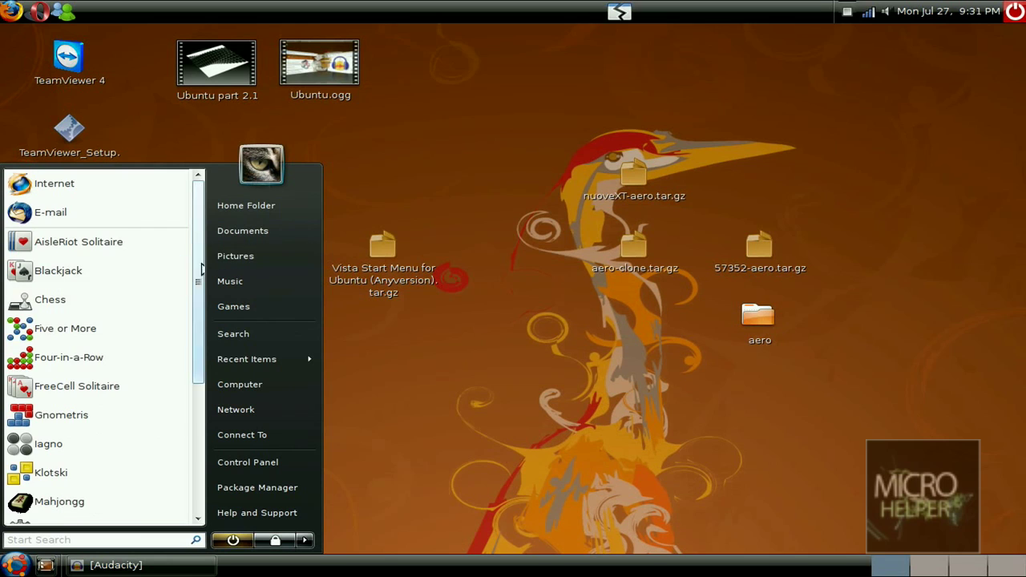
left_click_drag(201, 259, 201, 218)
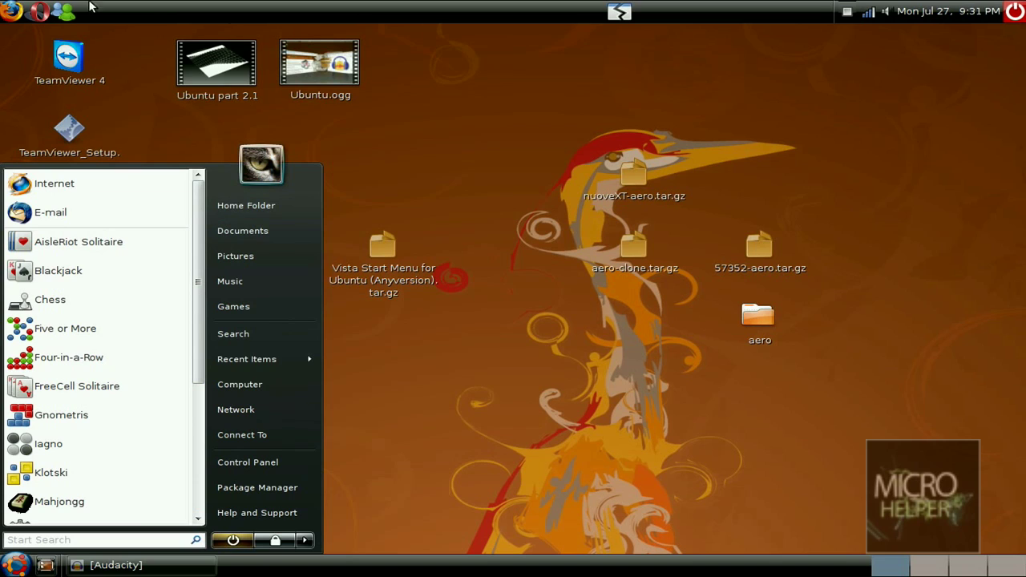
Step: Open the Control Panel from the start menu, look through its setting groups and close it
left_click(237, 463)
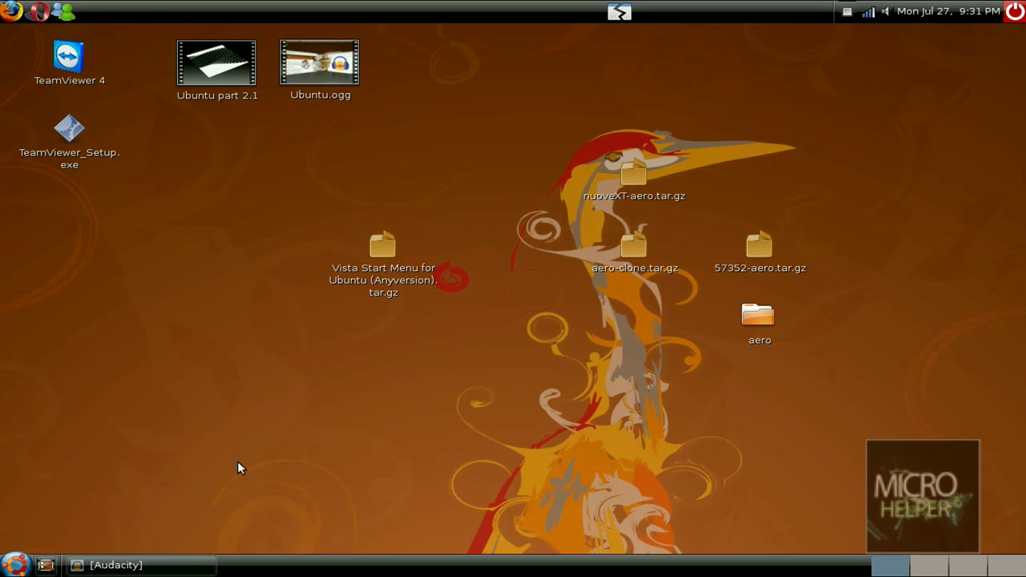
scroll(571, 261, "down", 3)
scroll(571, 261, "up", 3)
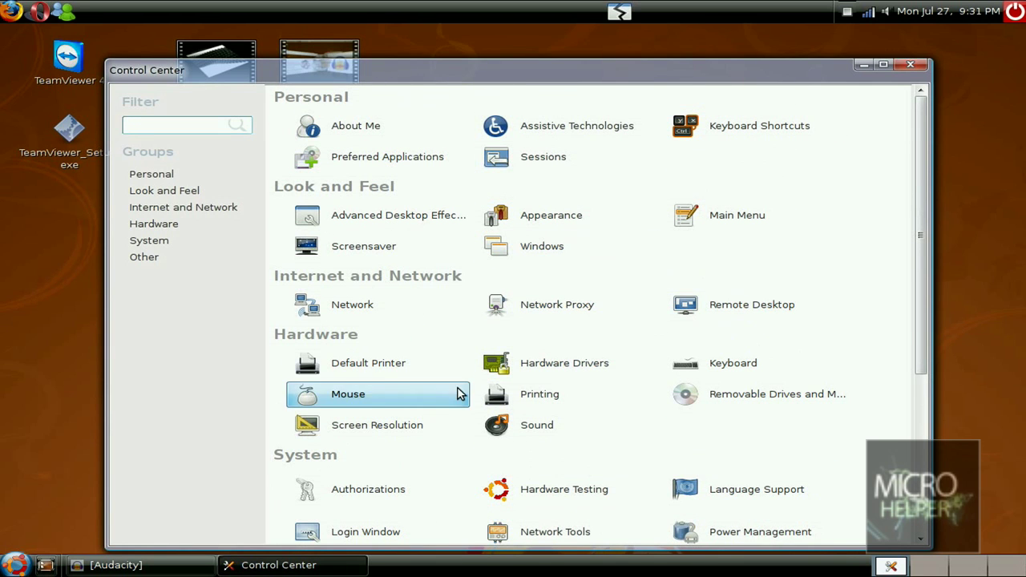
scroll(457, 392, "down", 2)
scroll(385, 142, "up", 2)
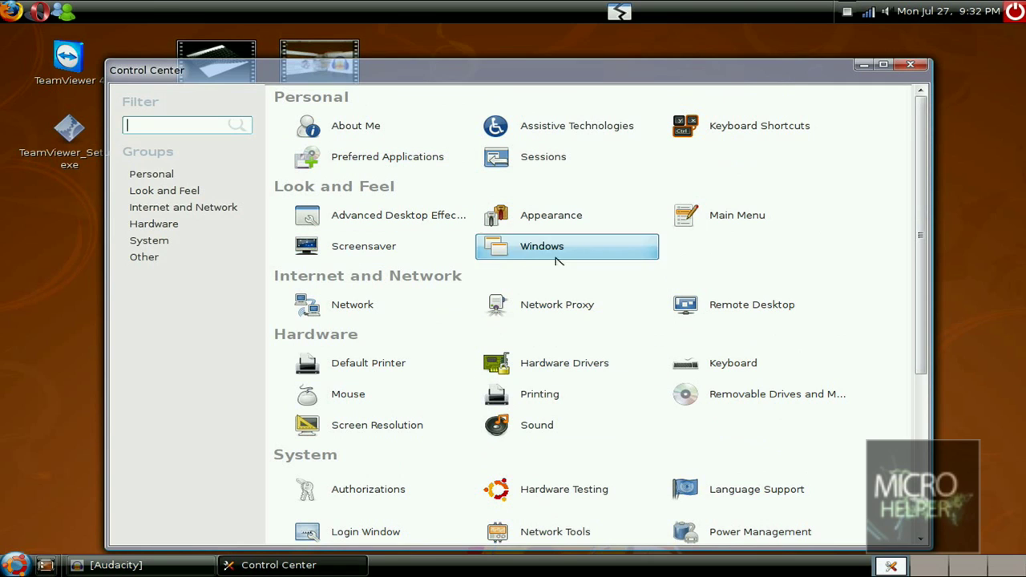
left_click(910, 64)
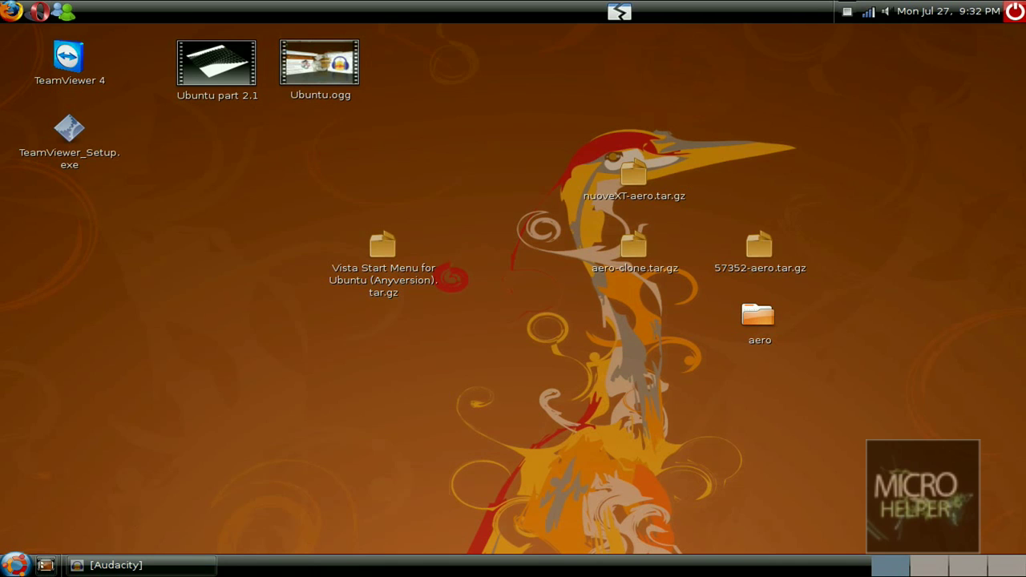
Step: Launch Firefox and search Google for "Windows vista wallpaper"
right_click(224, 418)
left_click(163, 432)
left_click(12, 11)
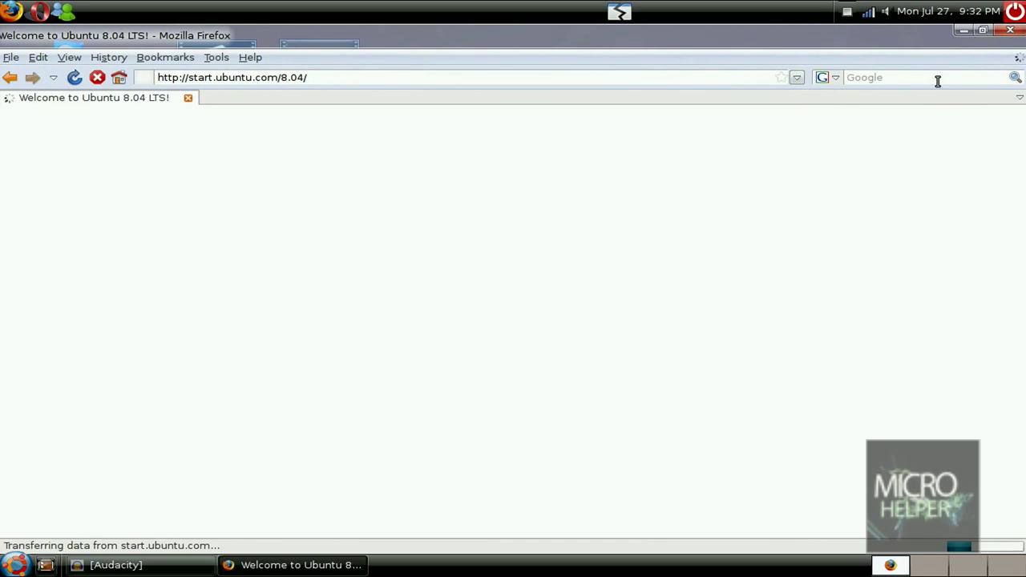
left_click(938, 81)
type("Windows vis")
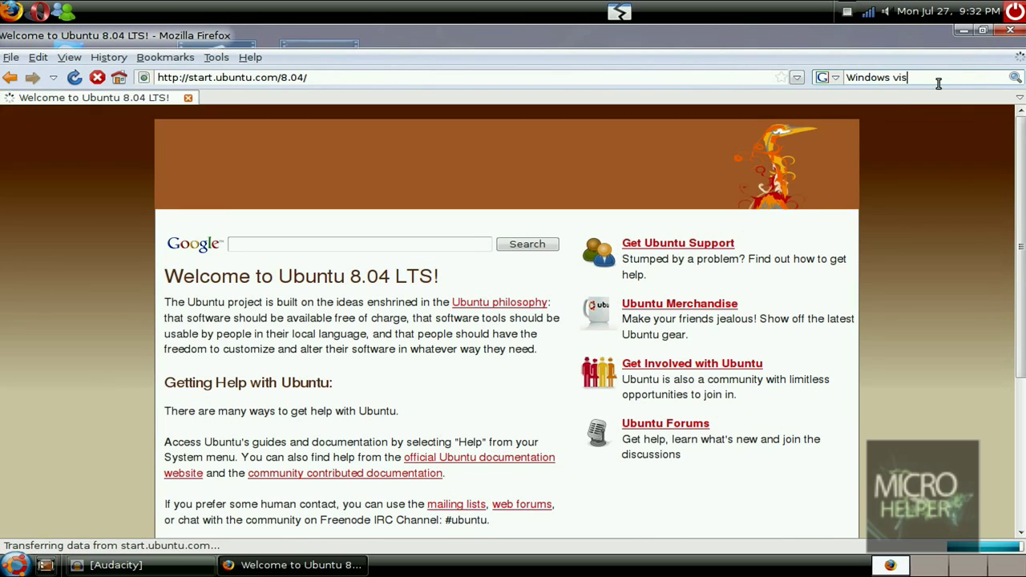
type("ta wallp")
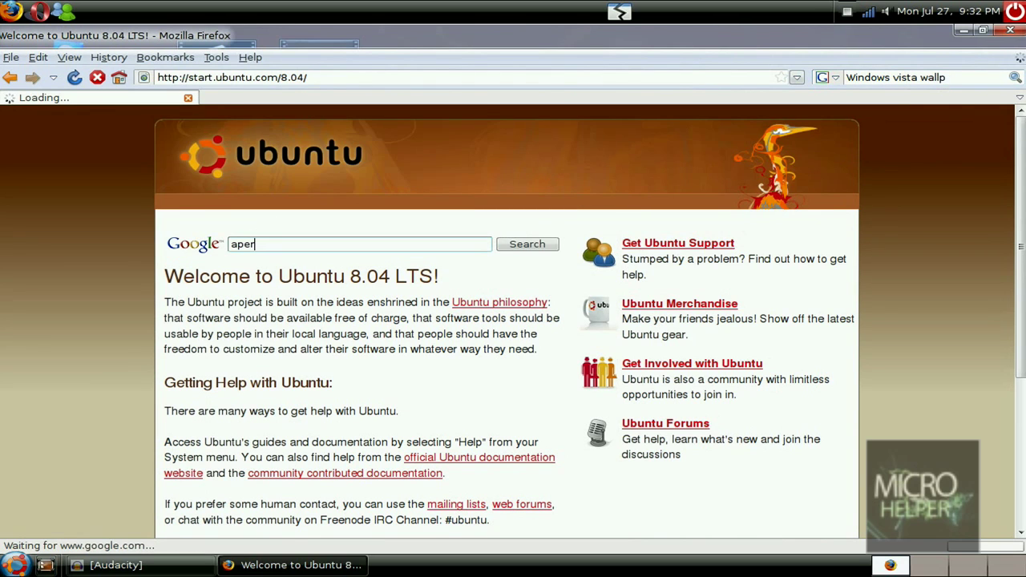
type("apera")
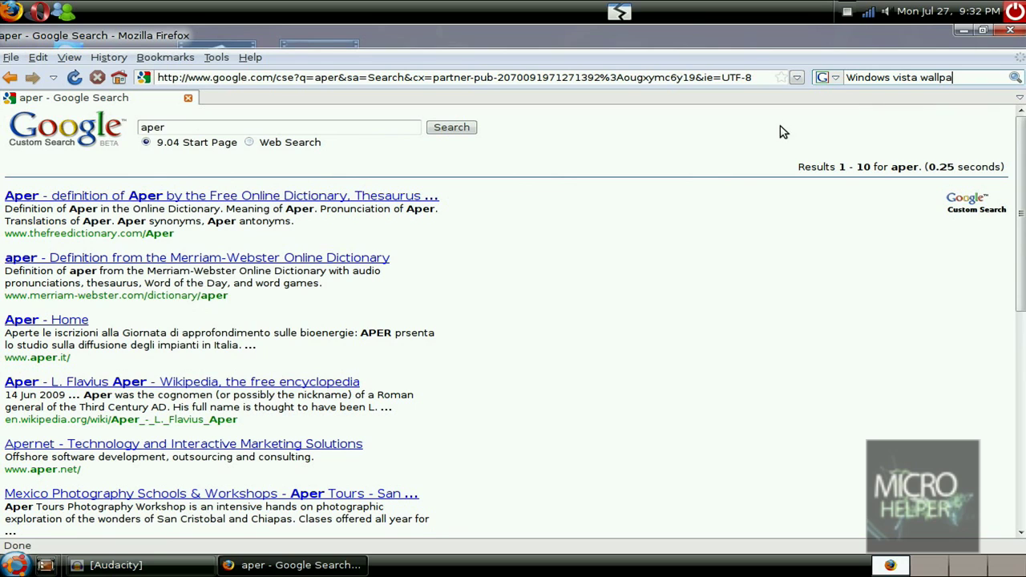
type("per")
key("Return")
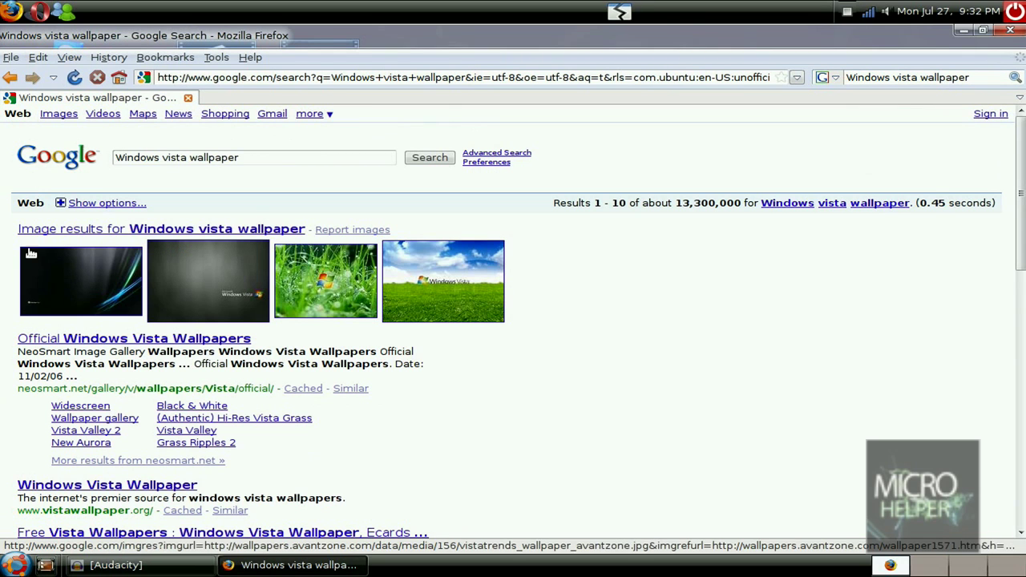
Step: Open the first image result, the black wallpaper with blue streaks, in a new tab at full size
middle_click(44, 268)
left_click(281, 100)
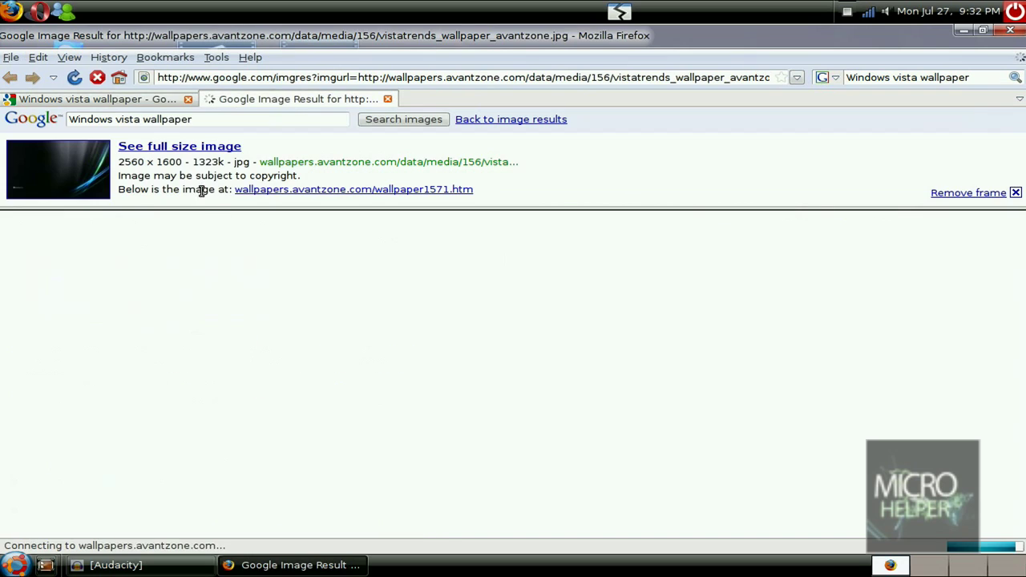
left_click(163, 146)
Step: Return to the search tab and look through the Google Images results for Windows Vista wallpapers
left_click(93, 99)
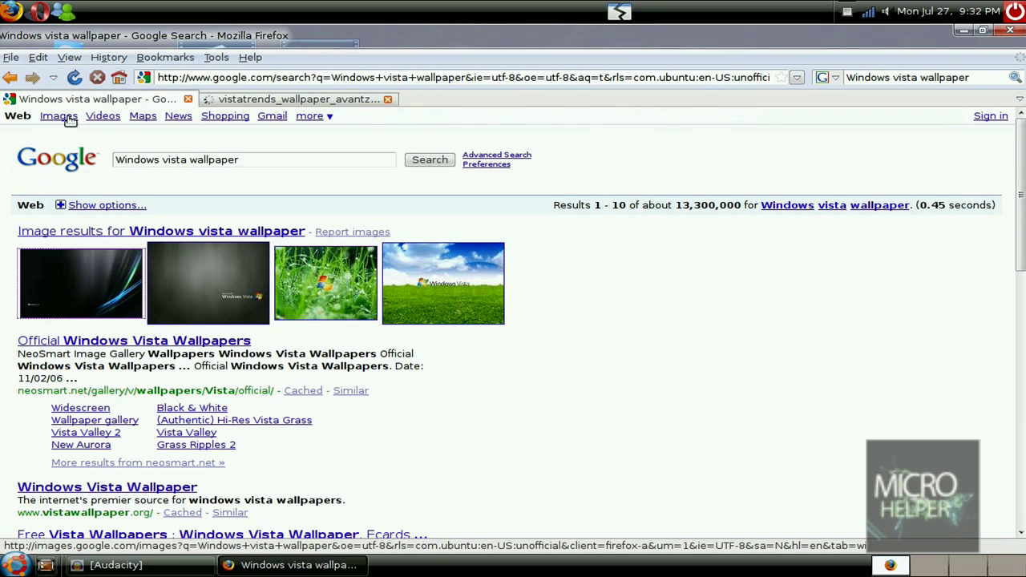
left_click(69, 118)
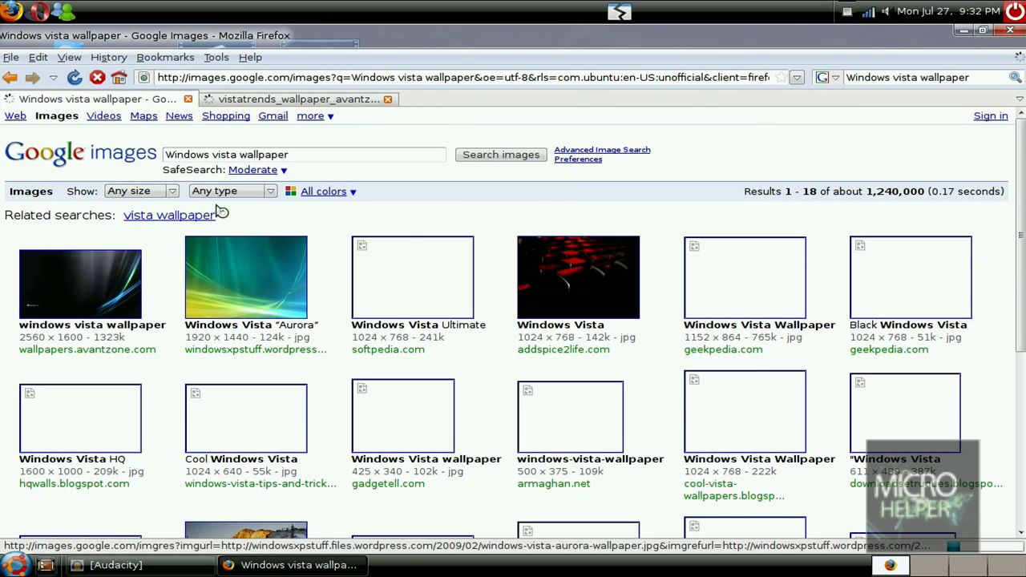
left_click_drag(298, 155, 129, 154)
scroll(321, 305, "down", 5)
scroll(320, 240, "up", 5)
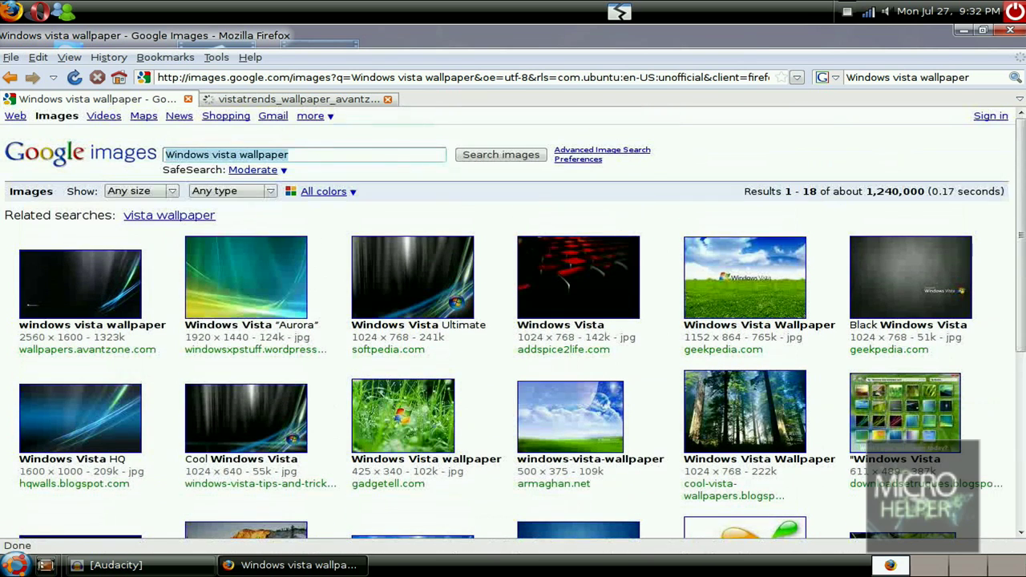
left_click_drag(419, 339, 274, 337)
left_click_drag(298, 333, 186, 328)
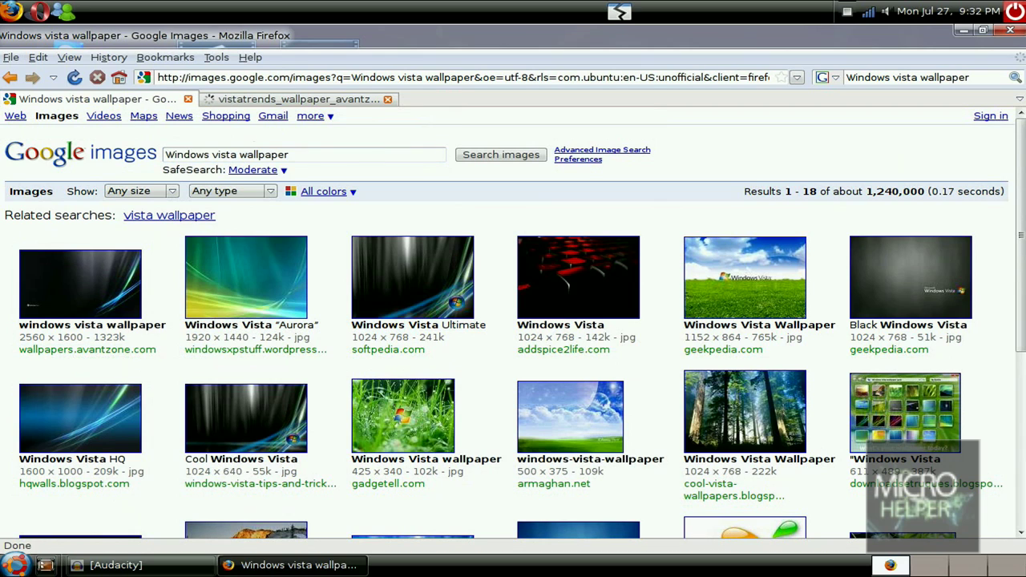
Step: Save the full-size wallpaper from the other tab as vistatrends_wallpaper_avantzone.jpg in the Pictures folder
left_click(267, 99)
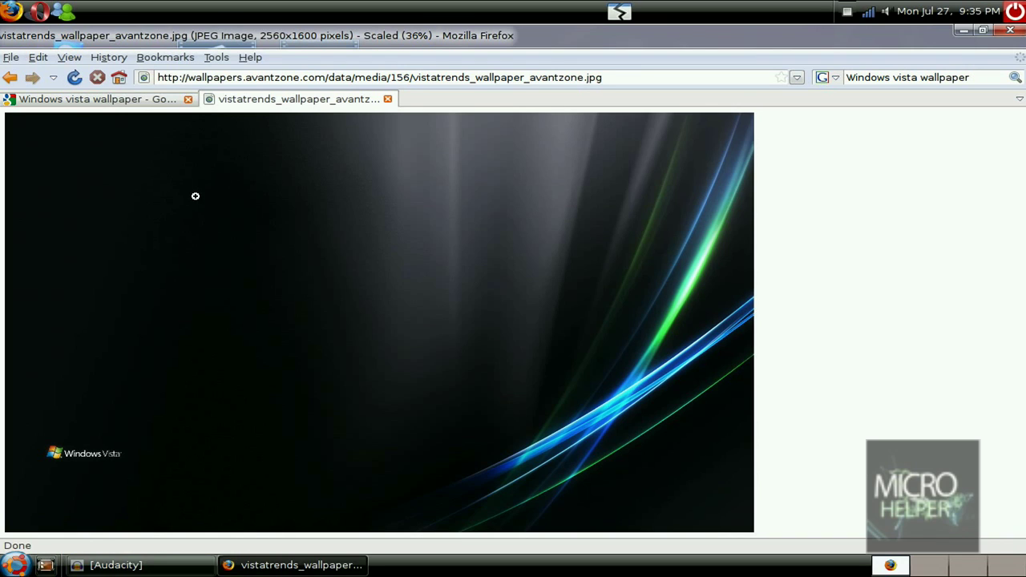
right_click(272, 224)
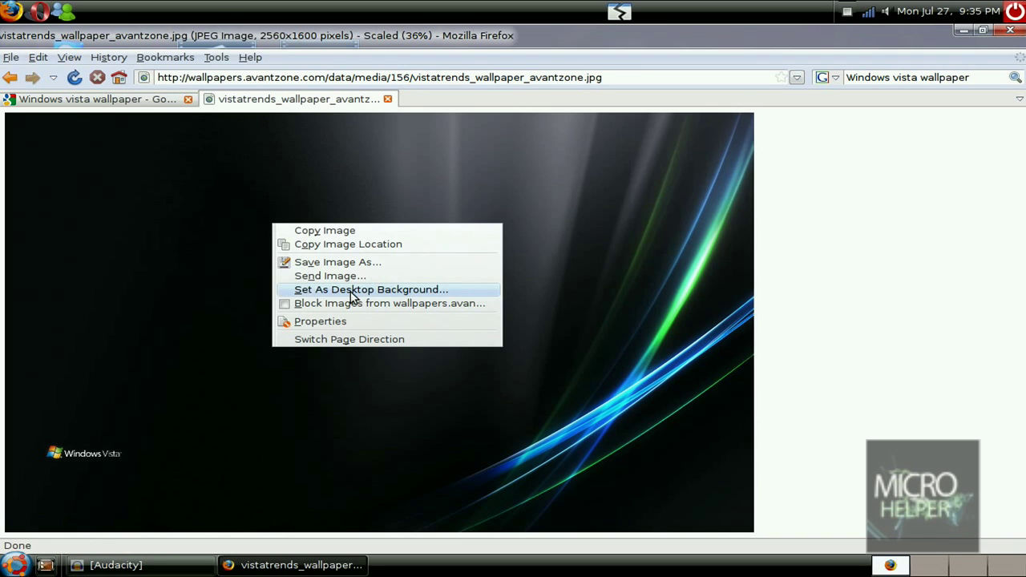
left_click(337, 262)
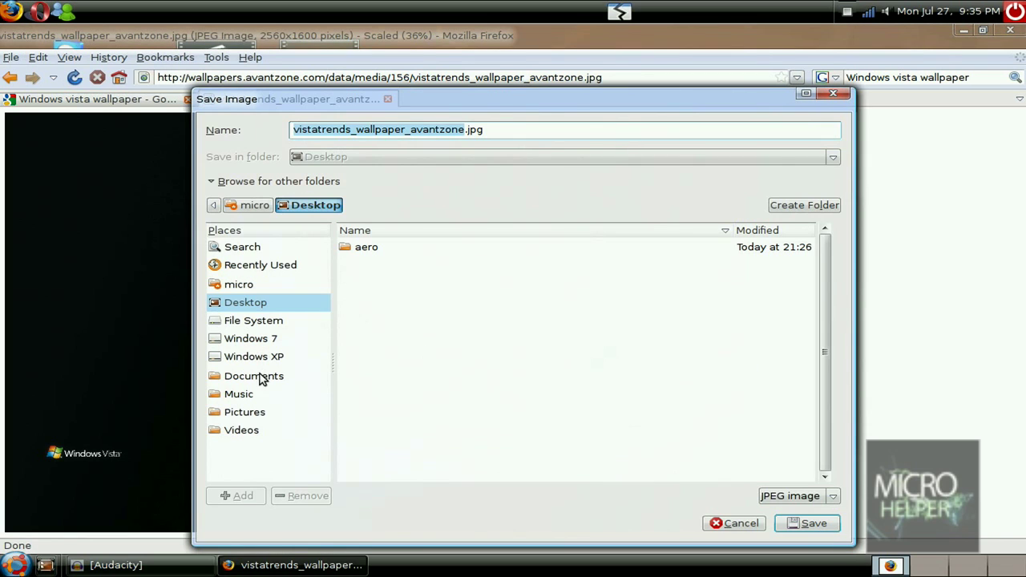
left_click(248, 412)
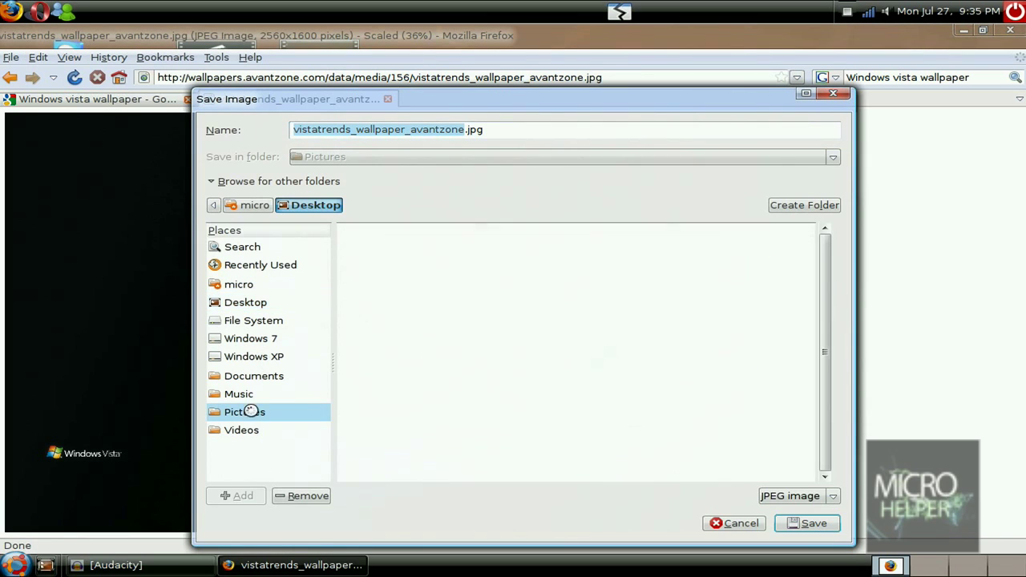
left_click(808, 523)
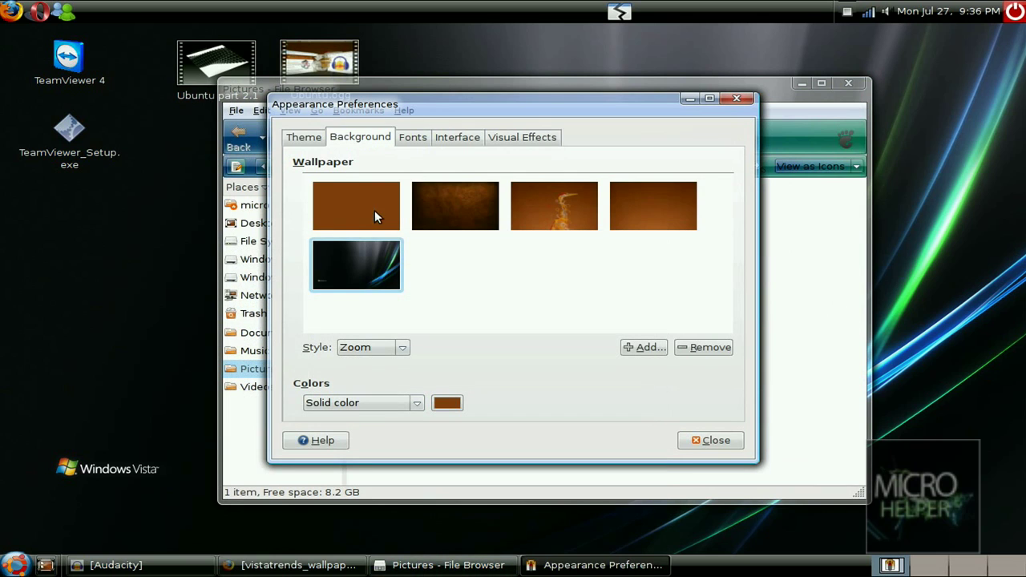
Step: View the saved image in the Add Wallpaper dialog, dismiss it, and close the Pictures file browser and Appearance Preferences
left_click(647, 347)
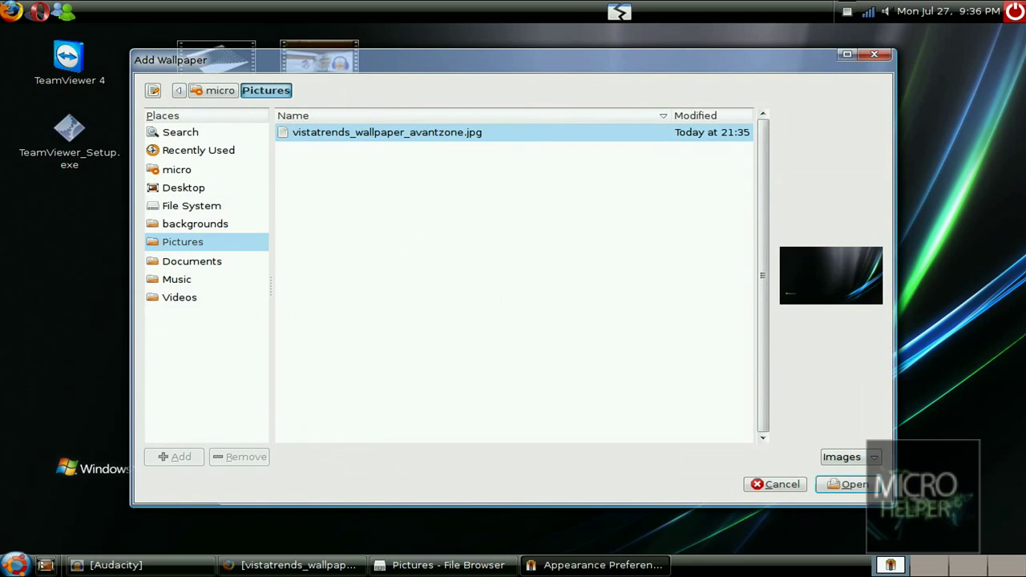
left_click(871, 56)
left_click(737, 99)
left_click(856, 85)
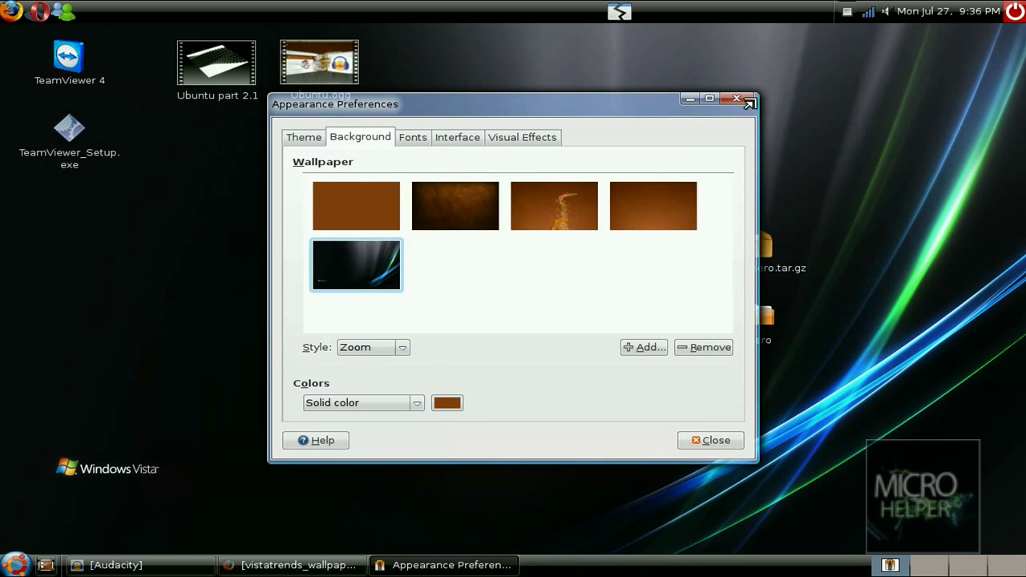
left_click(737, 100)
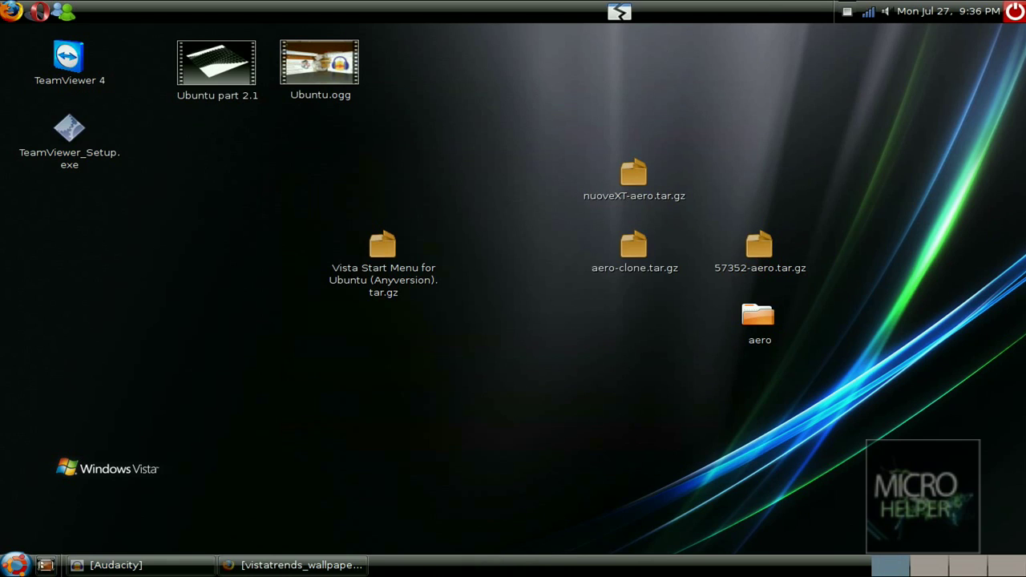
Step: Open the options for the icon in the middle of the top panel
right_click(638, 12)
right_click(630, 12)
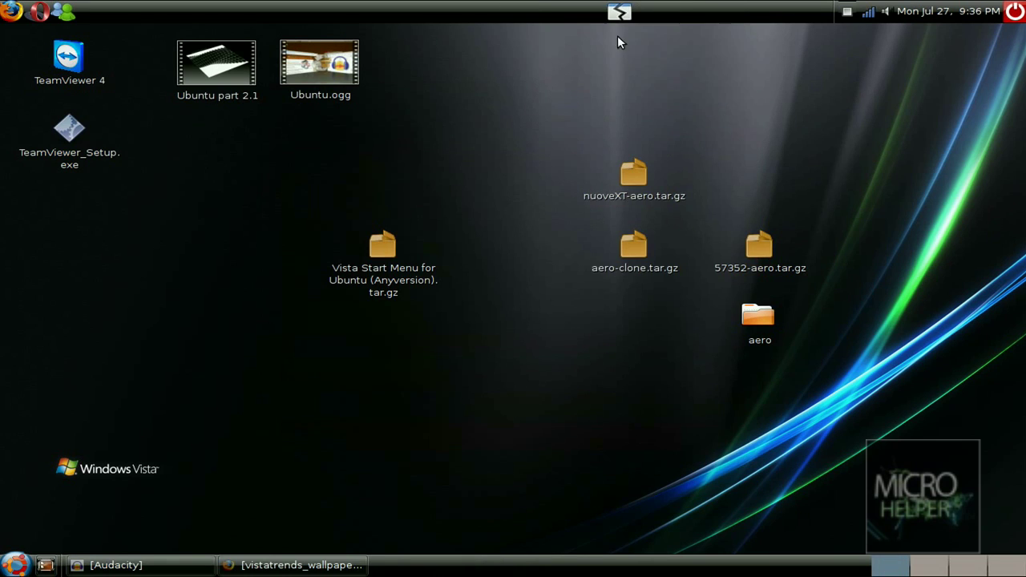